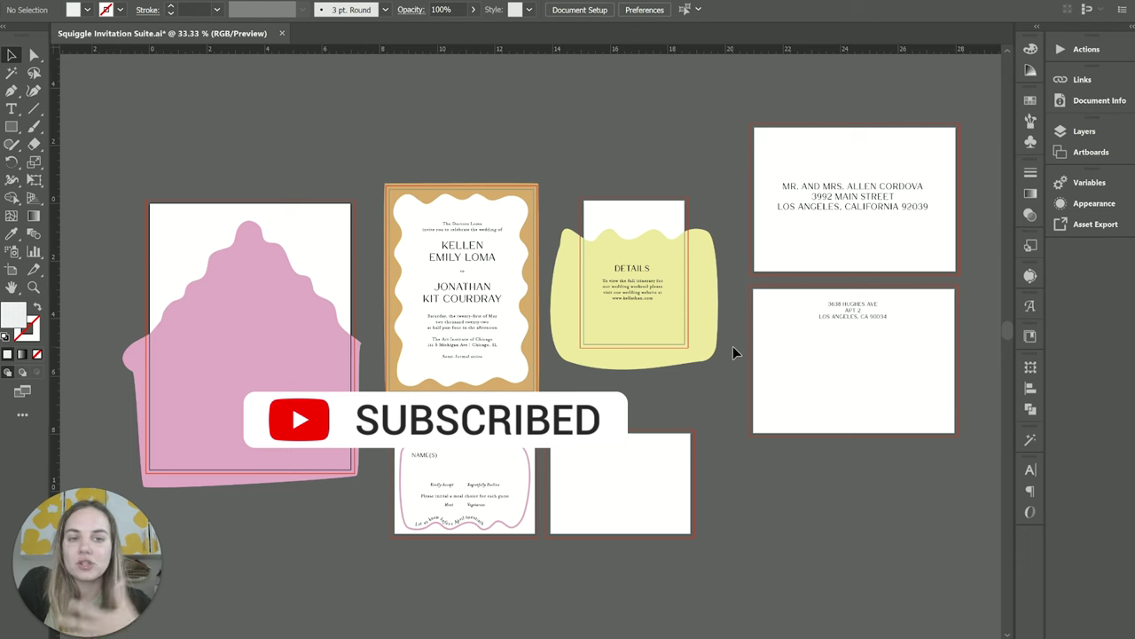
# Glance at the Layers list, then test-select and release the yellow Details shape.
pyautogui.click(1082, 135)
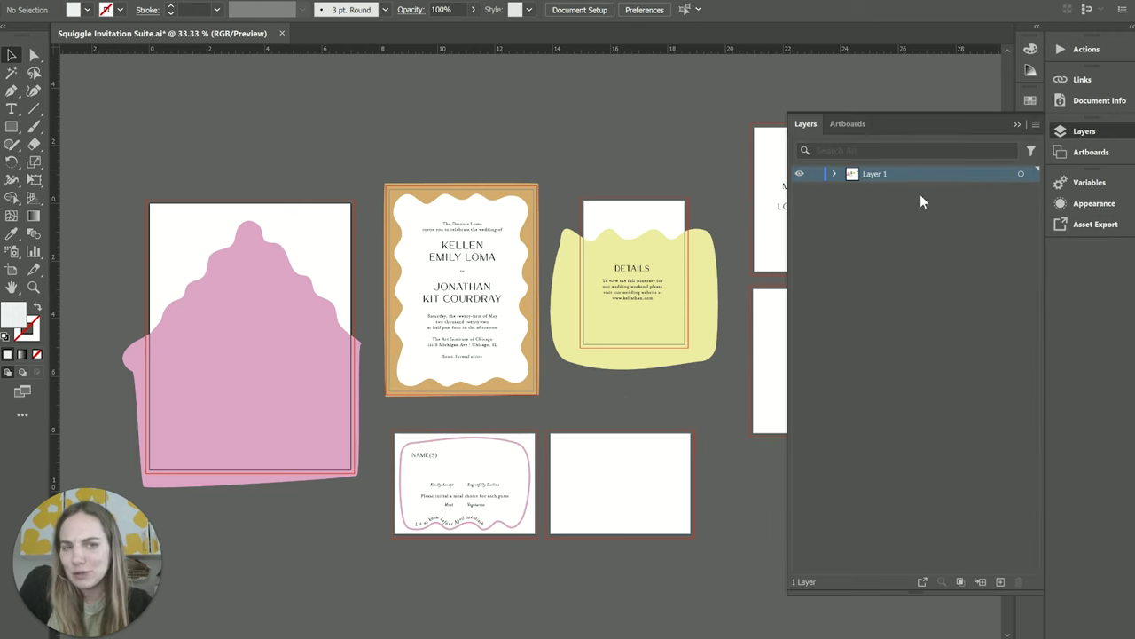
pyautogui.click(1018, 123)
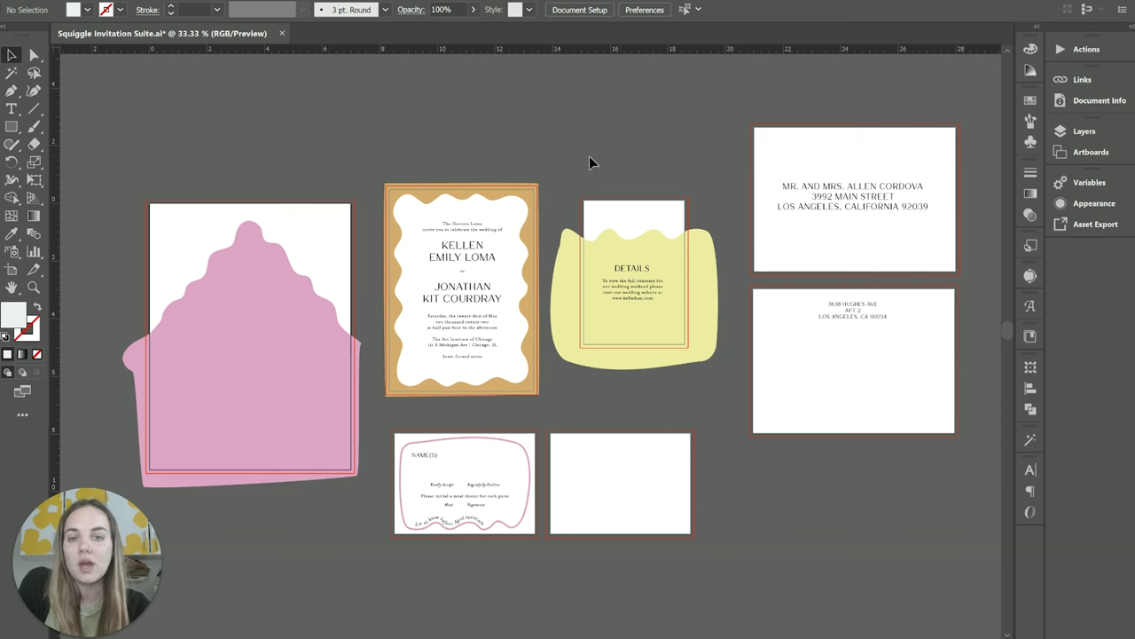
pyautogui.click(689, 361)
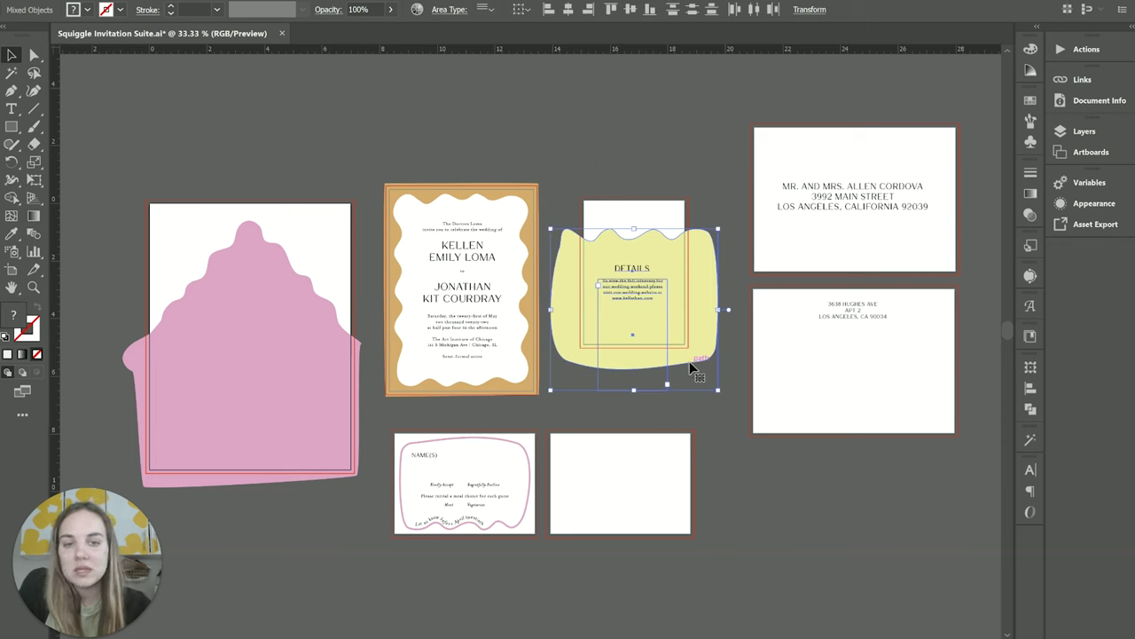
pyautogui.click(728, 416)
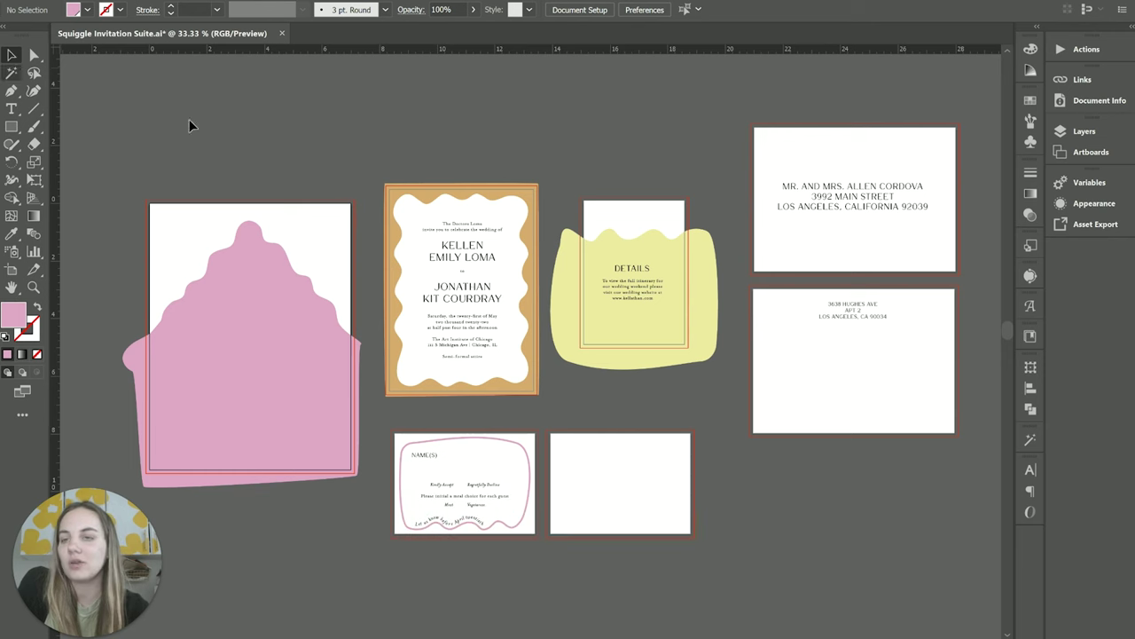
# With the Selection tool, pick the pink flap, text block, tan background and yellow Details shape.
pyautogui.click(12, 55)
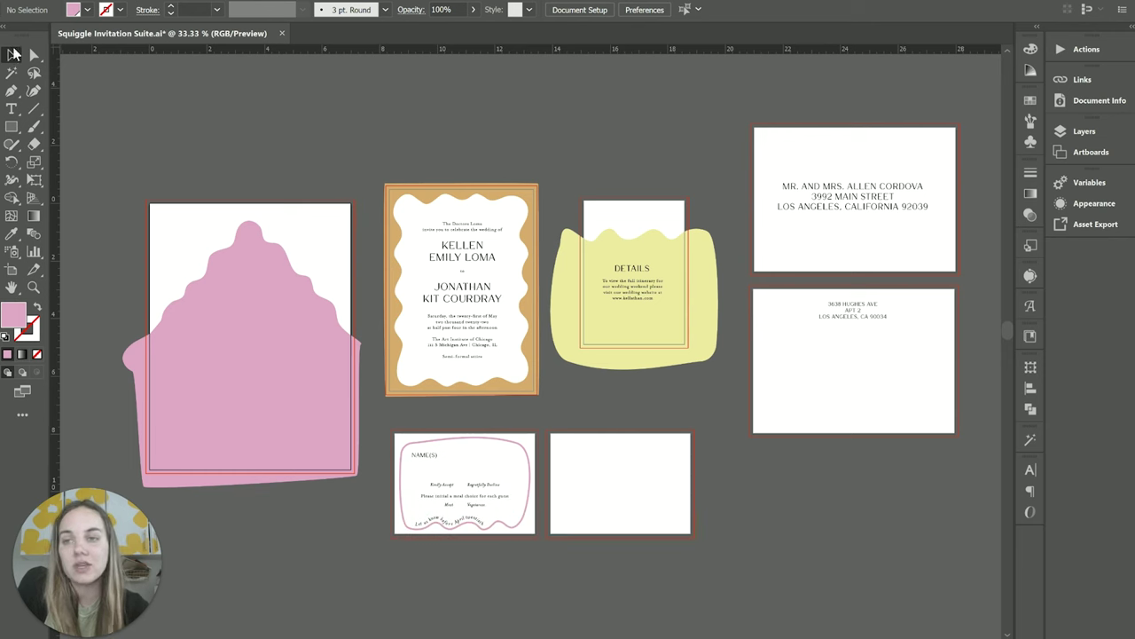
pyautogui.click(249, 306)
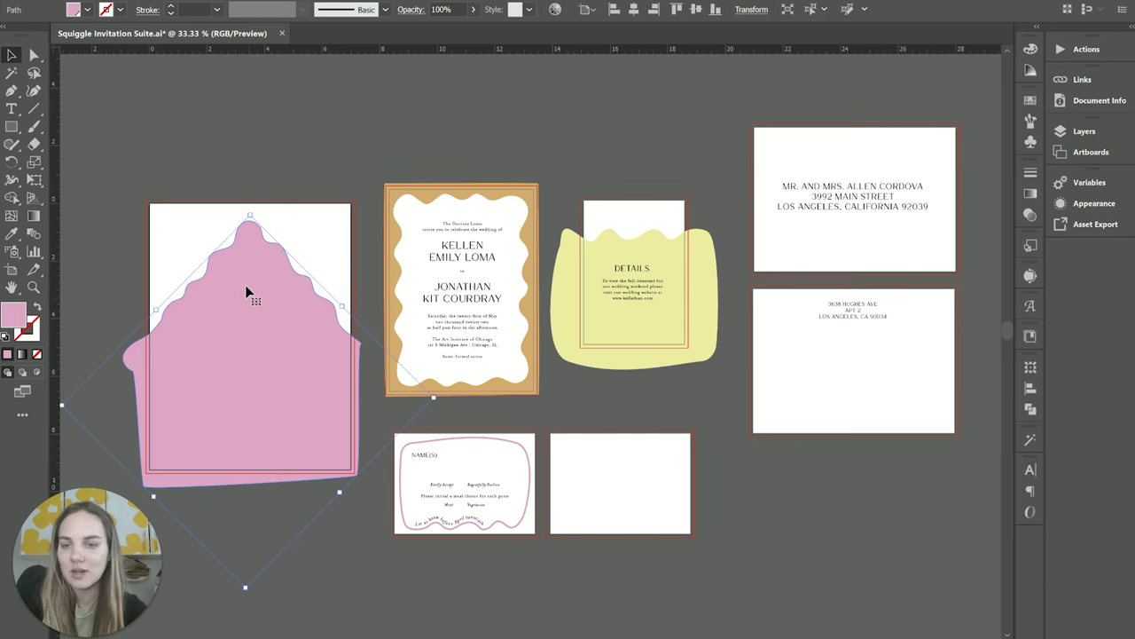
pyautogui.click(484, 250)
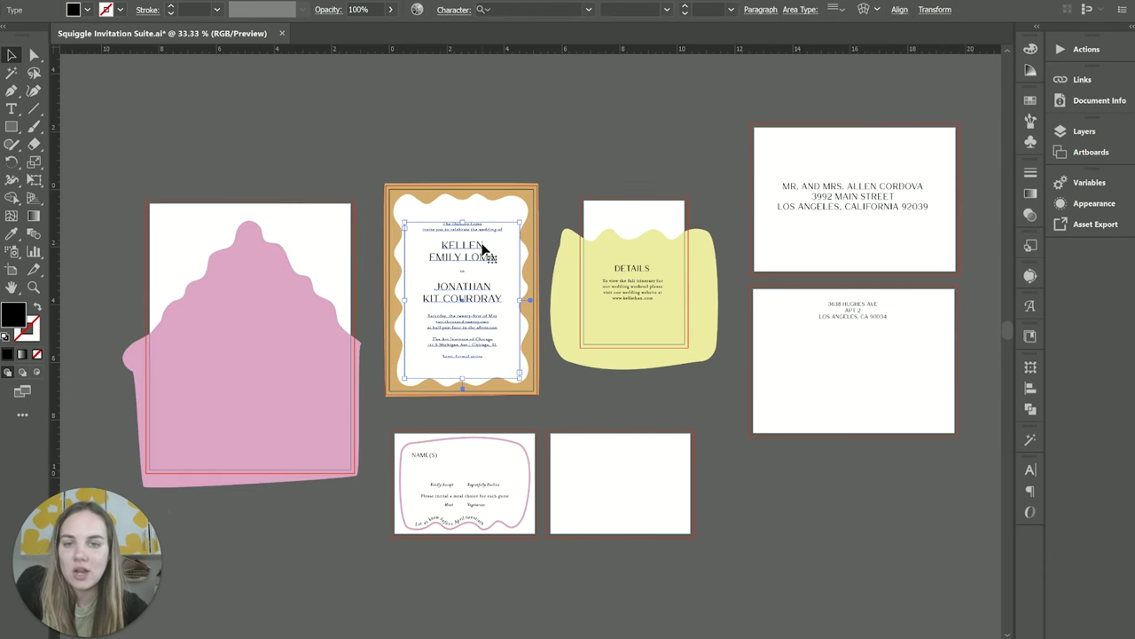
pyautogui.click(528, 188)
pyautogui.click(657, 257)
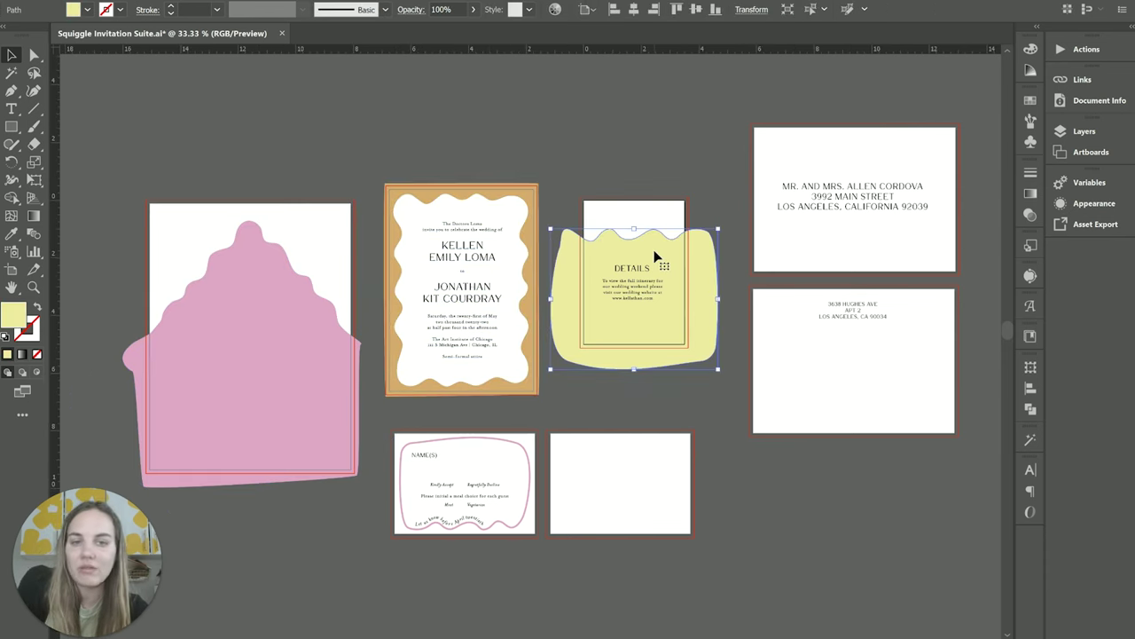
# Try a black stroke and teal and pink fills on the Details shape, restore pale yellow, then deselect.
pyautogui.click(169, 6)
pyautogui.click(170, 14)
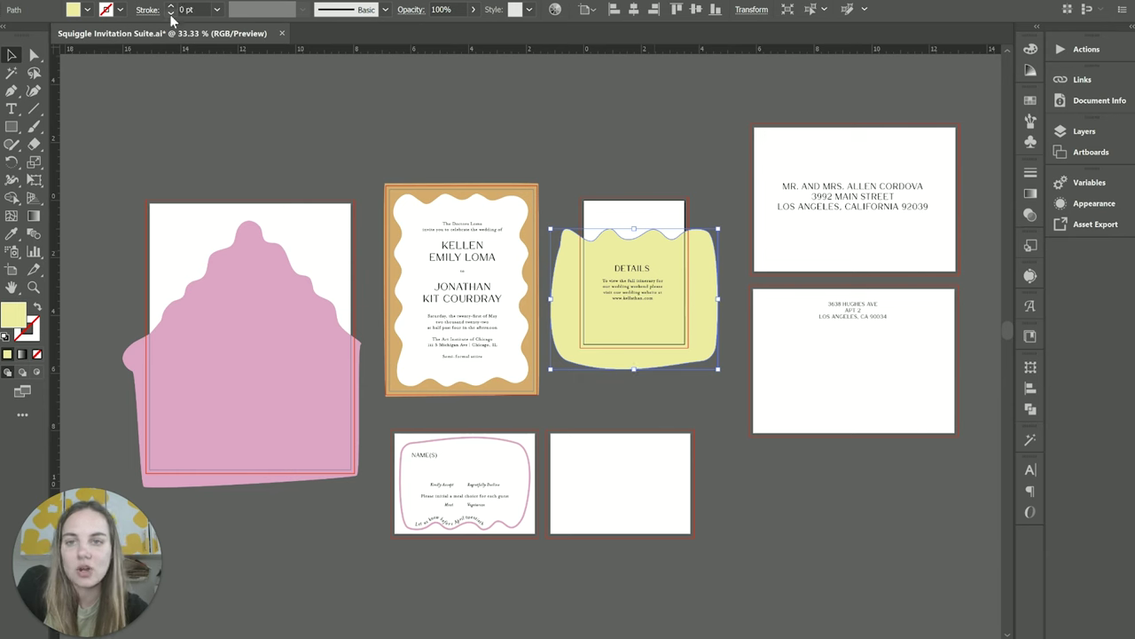
pyautogui.click(87, 10)
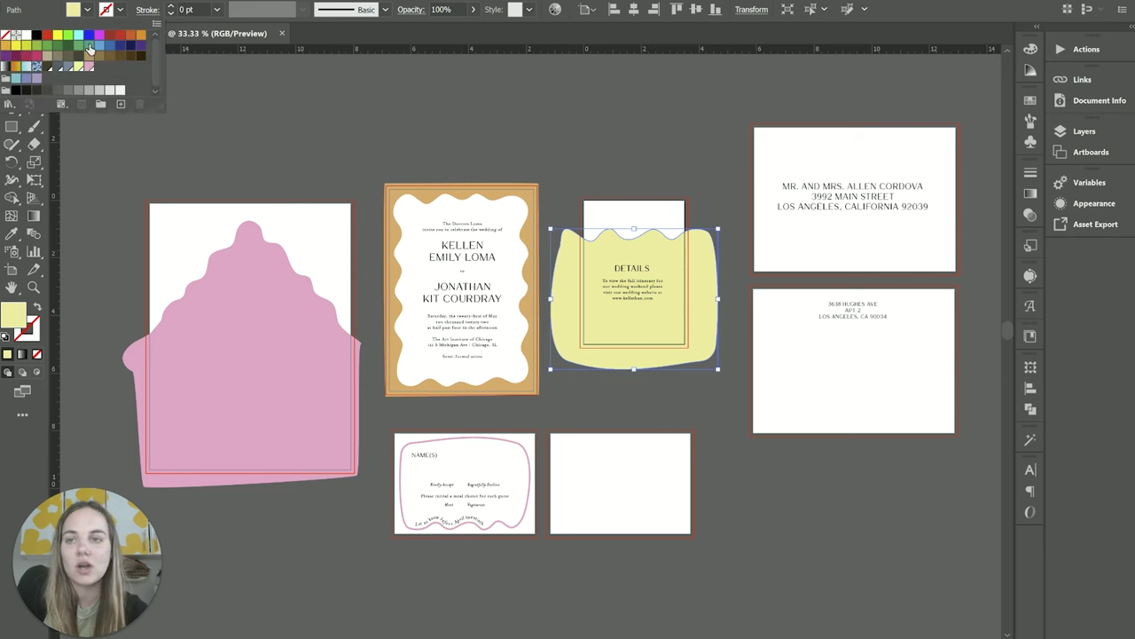
pyautogui.click(92, 66)
pyautogui.click(90, 66)
pyautogui.click(79, 67)
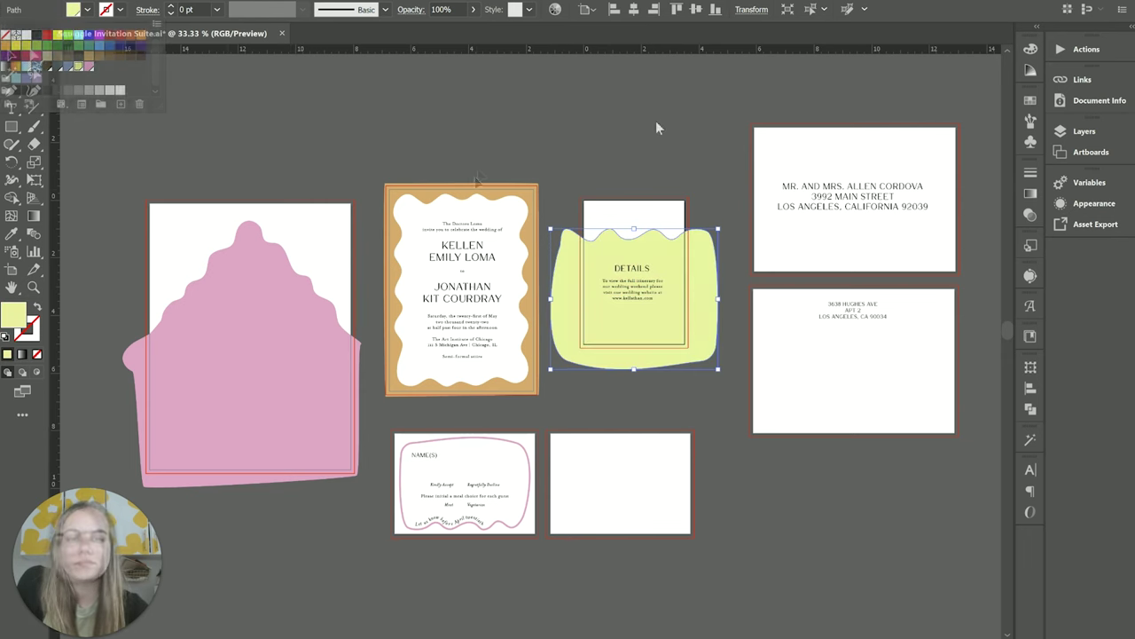
pyautogui.click(479, 193)
pyautogui.click(265, 294)
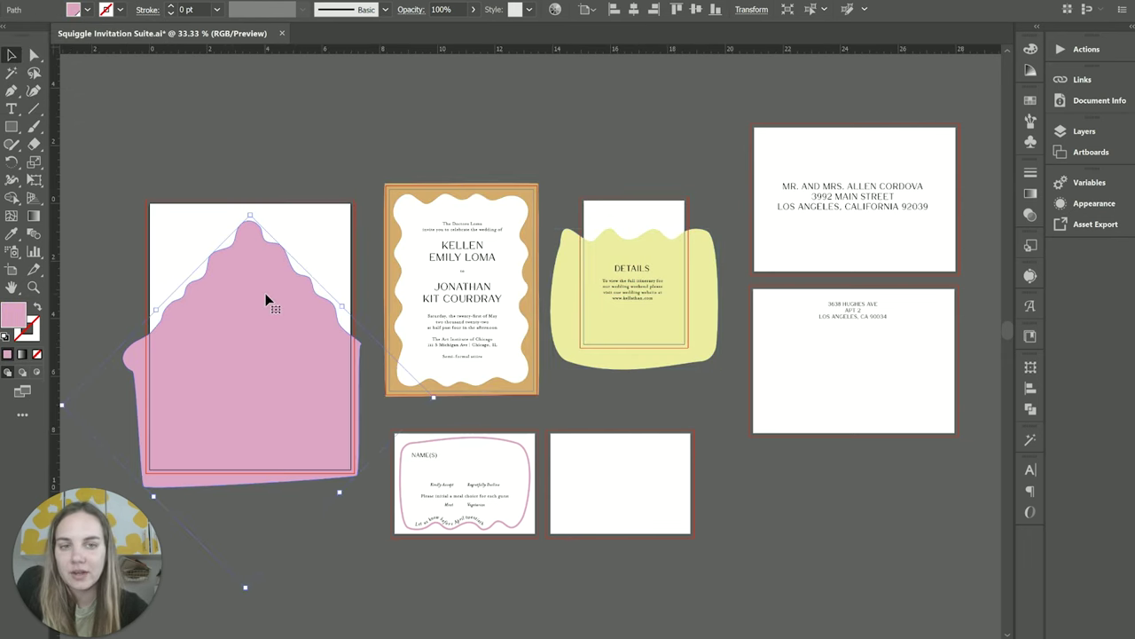
pyautogui.click(554, 403)
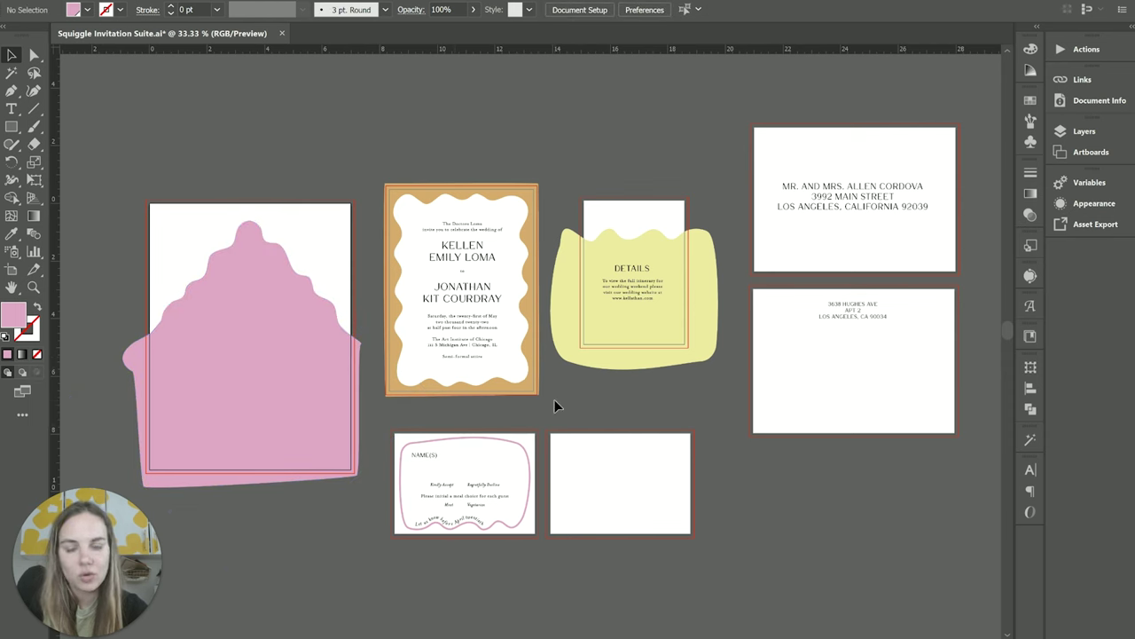
# With Direct Selection, reveal the pink envelope's anchors and highlight the EMILY LOMA line, then deselect.
pyautogui.click(35, 55)
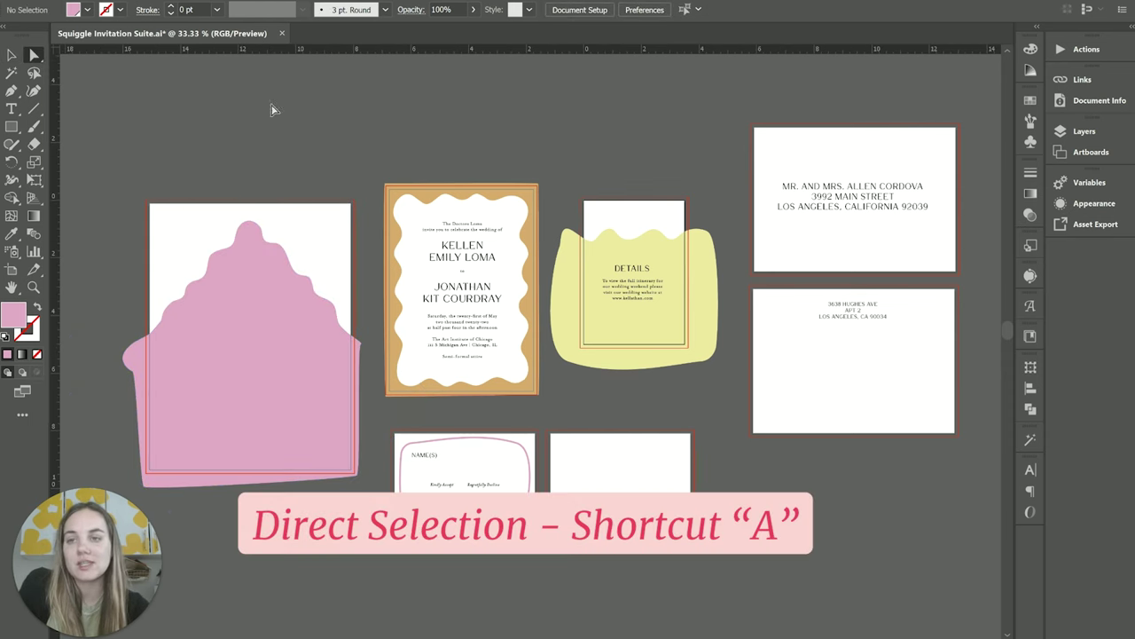
pyautogui.click(266, 296)
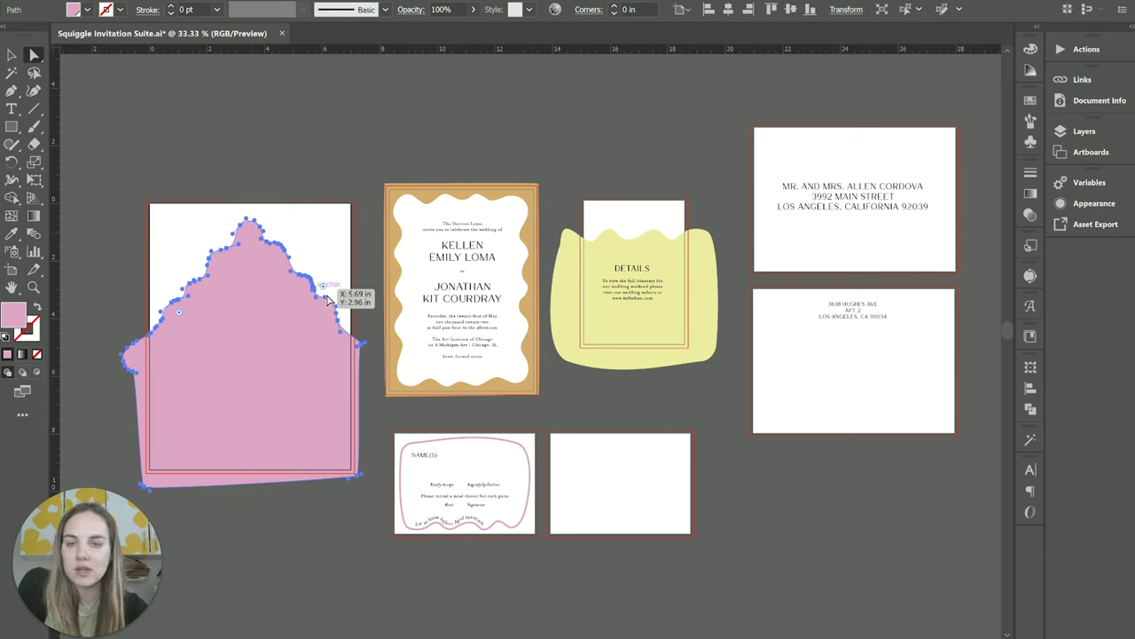
pyautogui.click(475, 267)
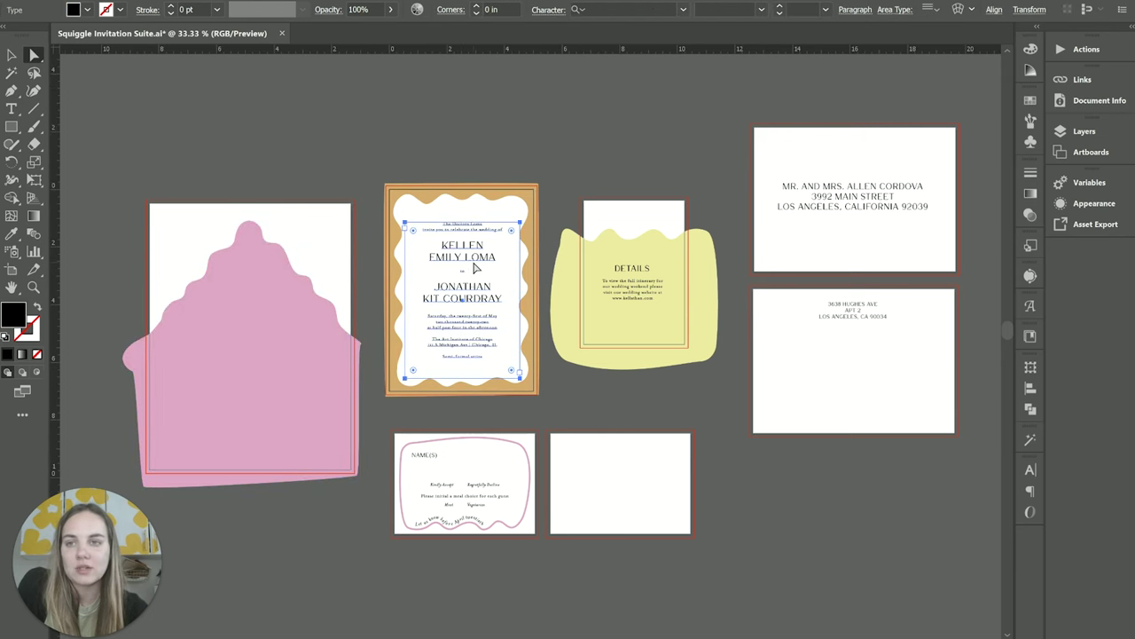
pyautogui.tripleClick(461, 258)
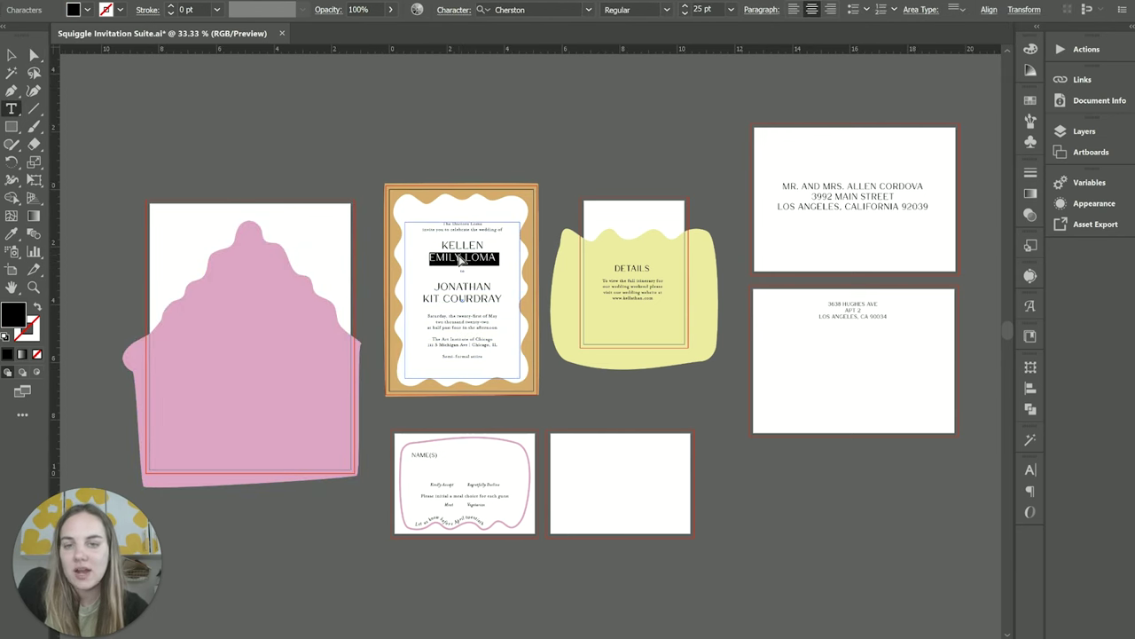
pyautogui.click(460, 258)
pyautogui.hotkey('ctrl', 'shift', 'a')
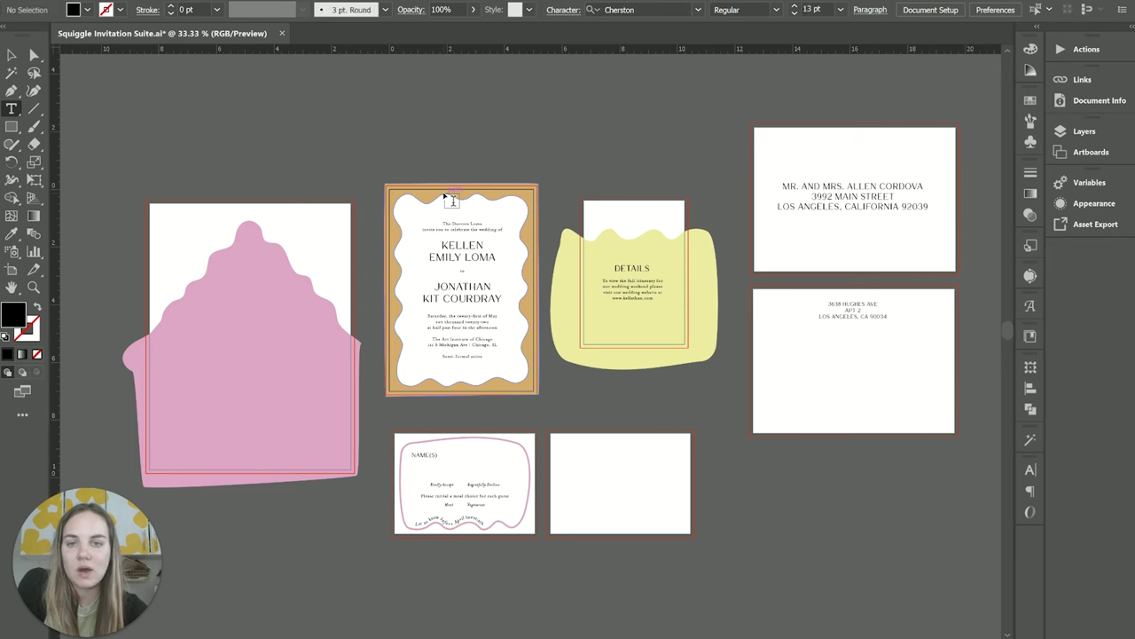
# Show the anchor points of the pink envelope and then the yellow Details shape.
pyautogui.press('a')
pyautogui.click(317, 349)
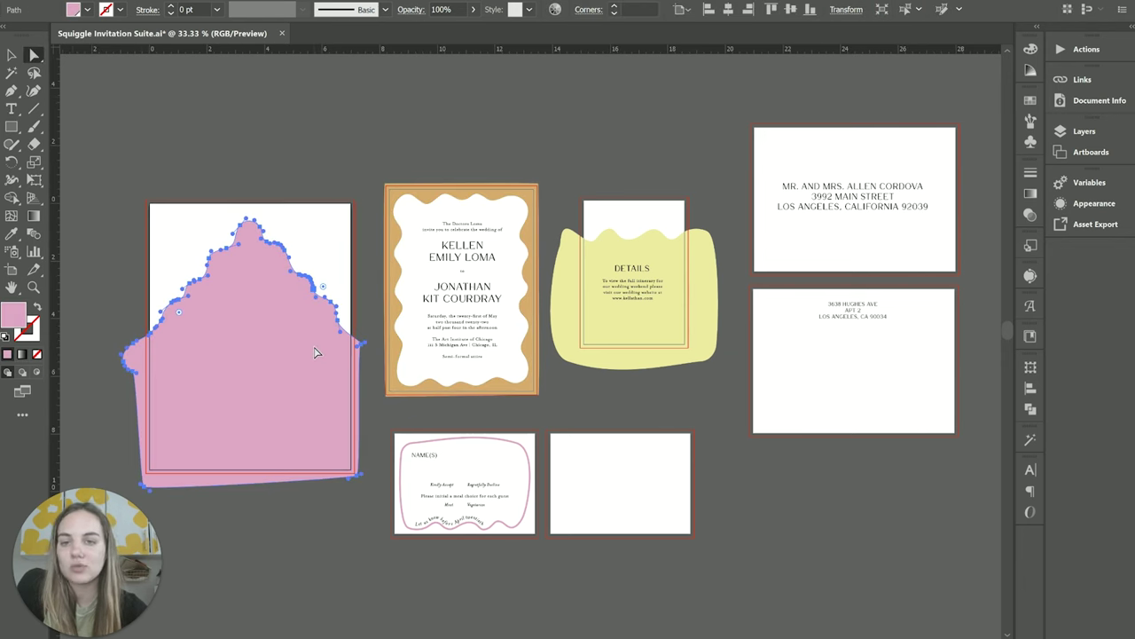
pyautogui.click(698, 254)
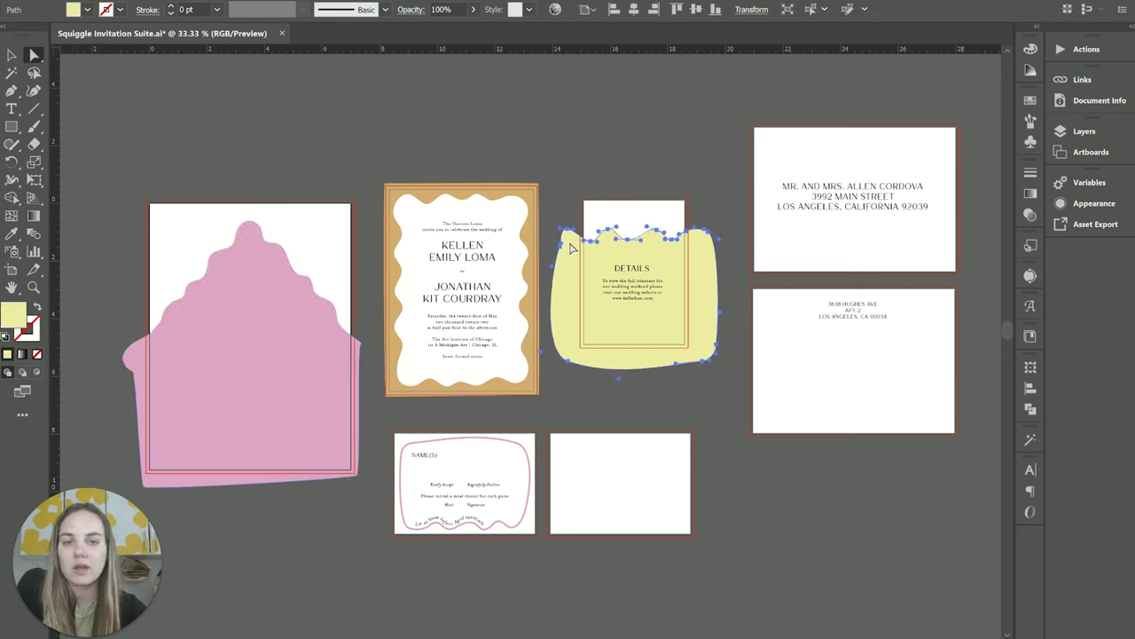
# Zoom in and try deleting the Details shape's middle top anchor, undoing each deletion.
pyautogui.hotkey('ctrl', '=')
pyautogui.hotkey('ctrl', '=')
pyautogui.hotkey('ctrl', '=')
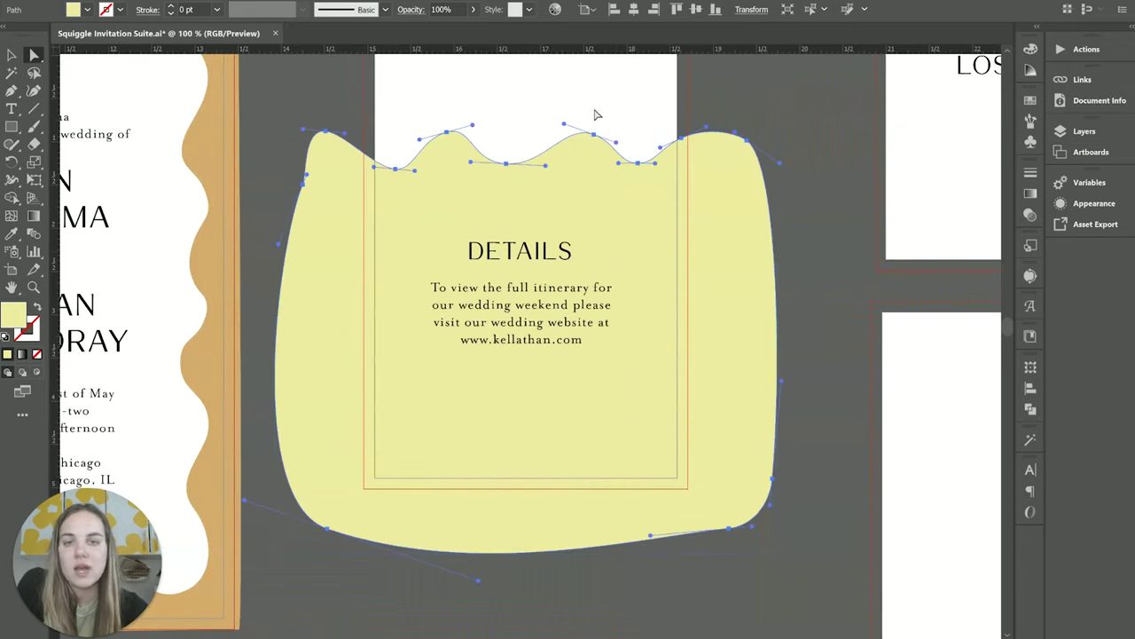
pyautogui.click(507, 164)
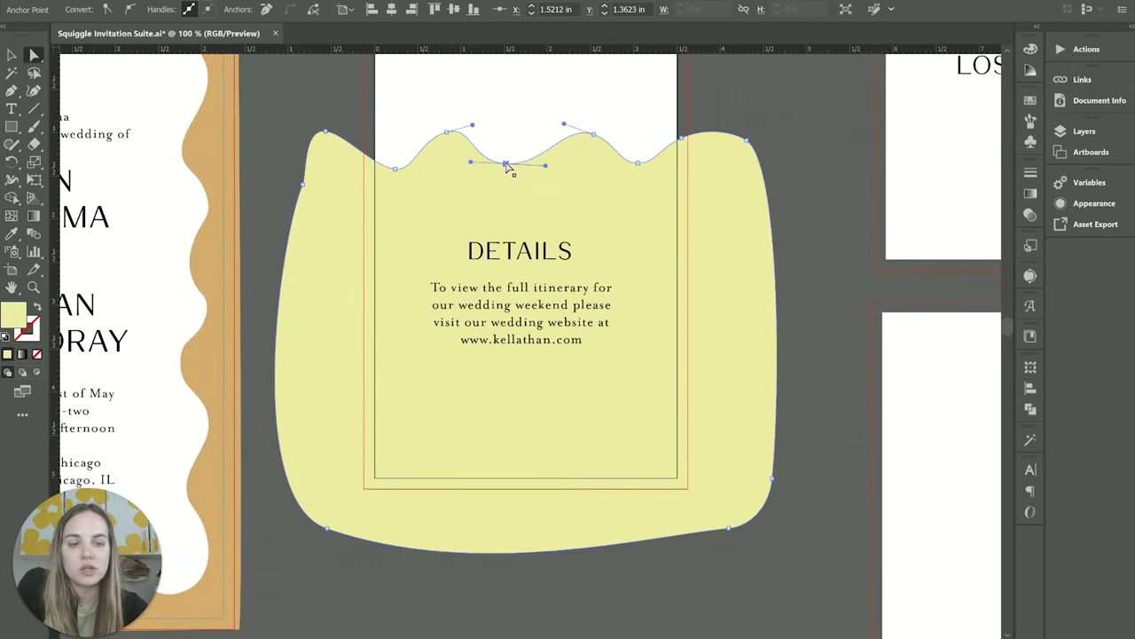
pyautogui.press('Delete')
pyautogui.hotkey('ctrl', 'z')
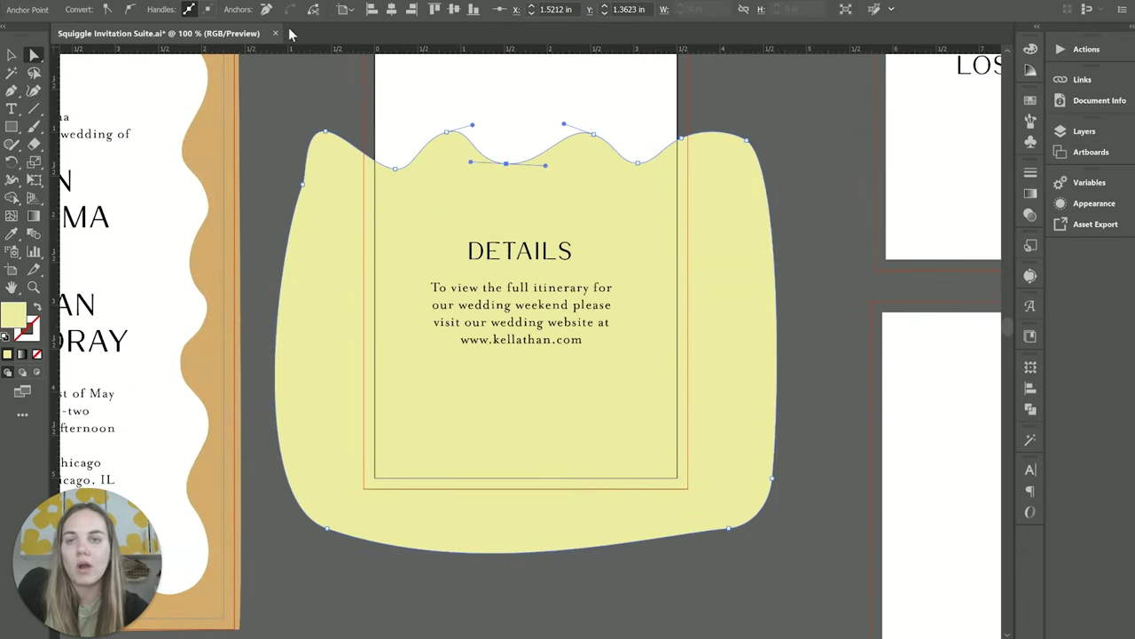
pyautogui.click(267, 11)
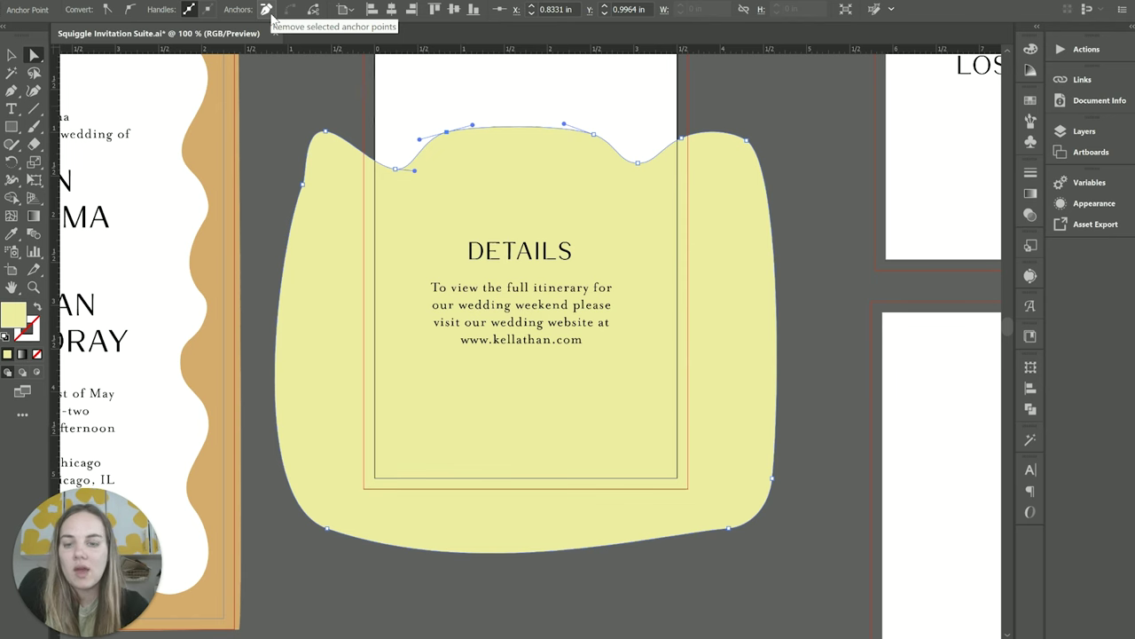
pyautogui.hotkey('ctrl', 'z')
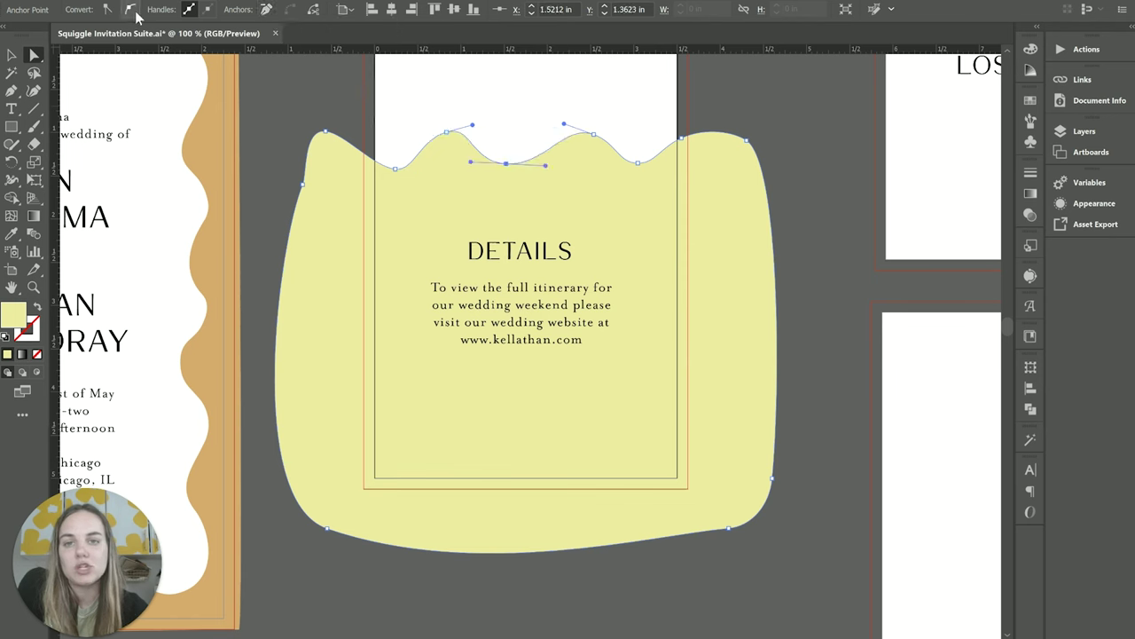
# Convert the middle top anchor to corner then smooth, drag its handle, and undo the reshape.
pyautogui.click(108, 9)
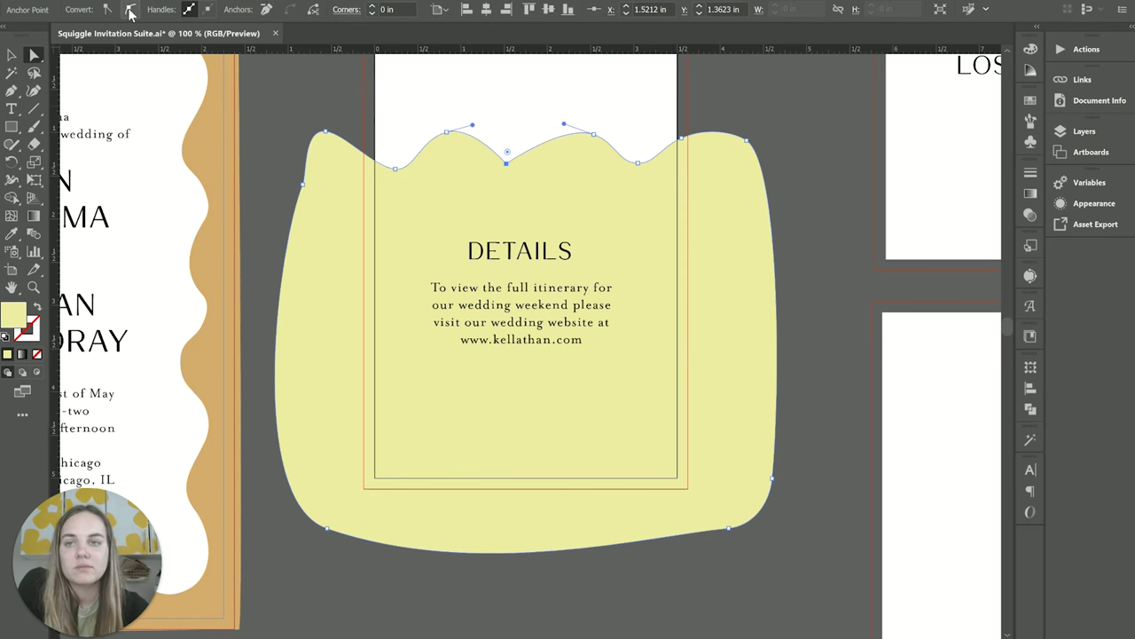
pyautogui.click(130, 11)
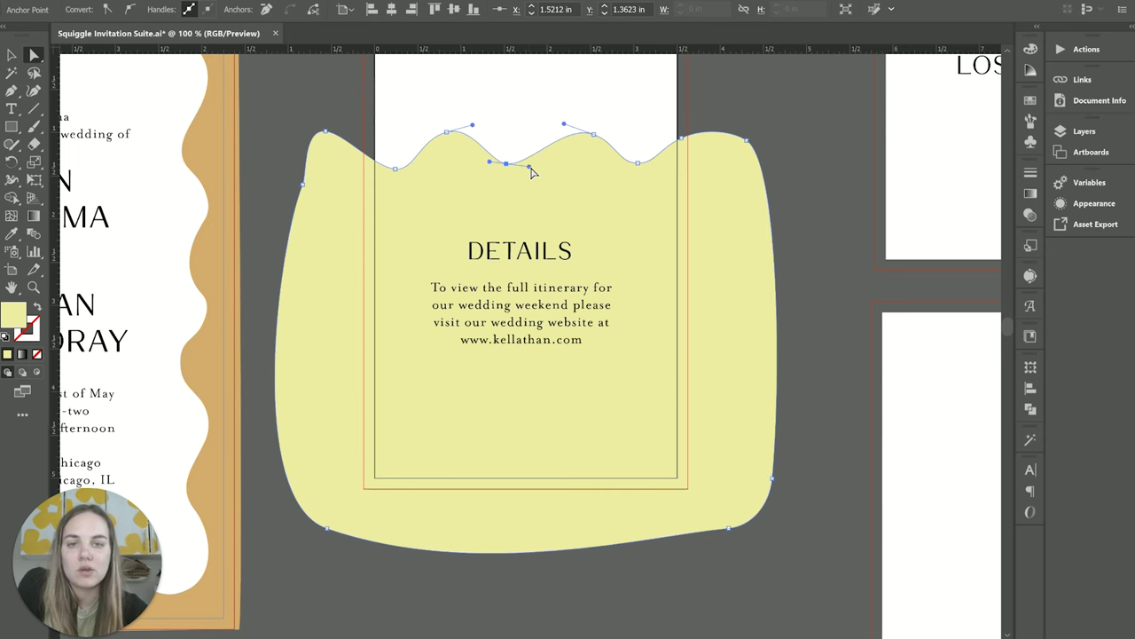
pyautogui.moveTo(529, 170); pyautogui.dragTo(506, 49)
pyautogui.scroll(1, 503, 145)
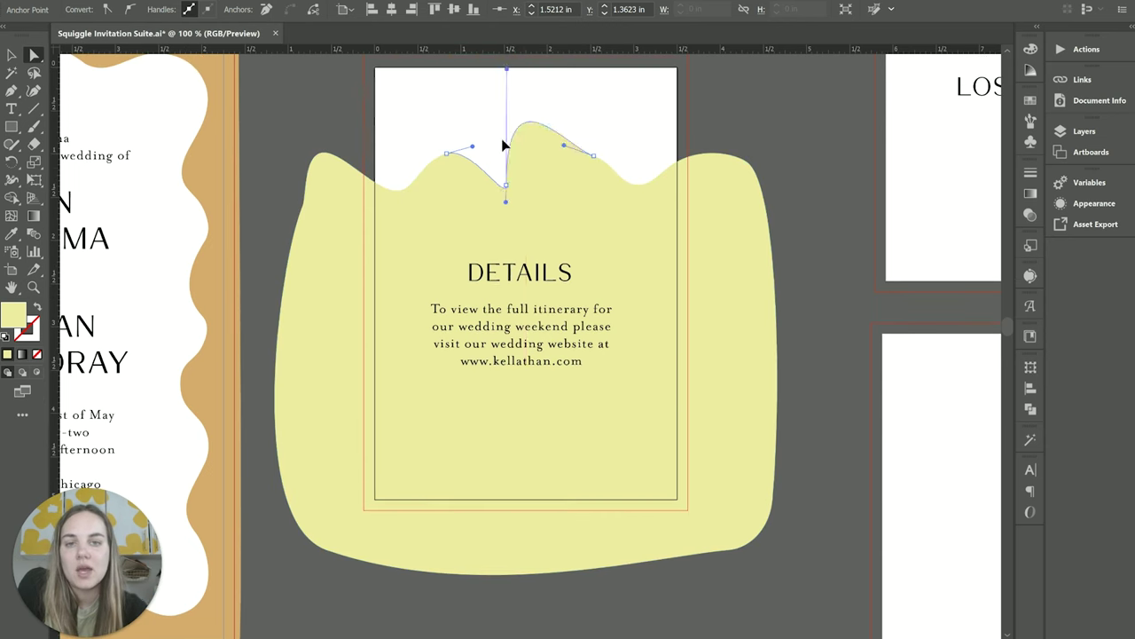
pyautogui.moveTo(503, 144); pyautogui.dragTo(608, 228)
pyautogui.hotkey('ctrl', 'z')
pyautogui.hotkey('ctrl', 'z')
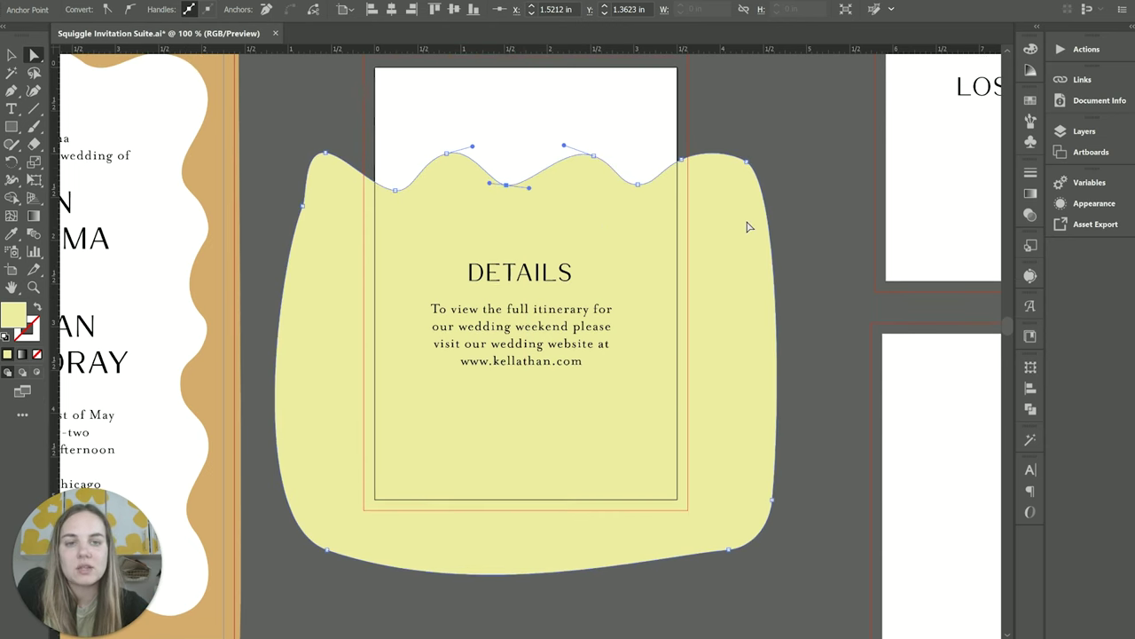
# Deselect the pocket and zoom out with Ctrl+Alt+0 to see all artboards.
pyautogui.click(773, 224)
pyautogui.hotkey('ctrl', 'alt', '0')
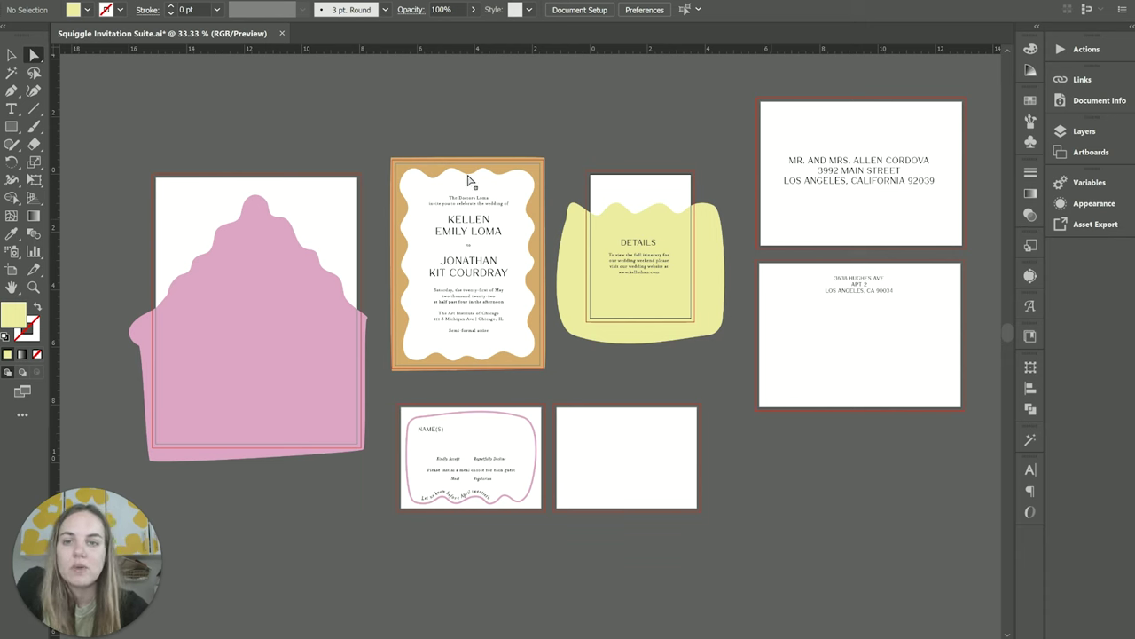
pyautogui.hotkey('ctrl', 'z')
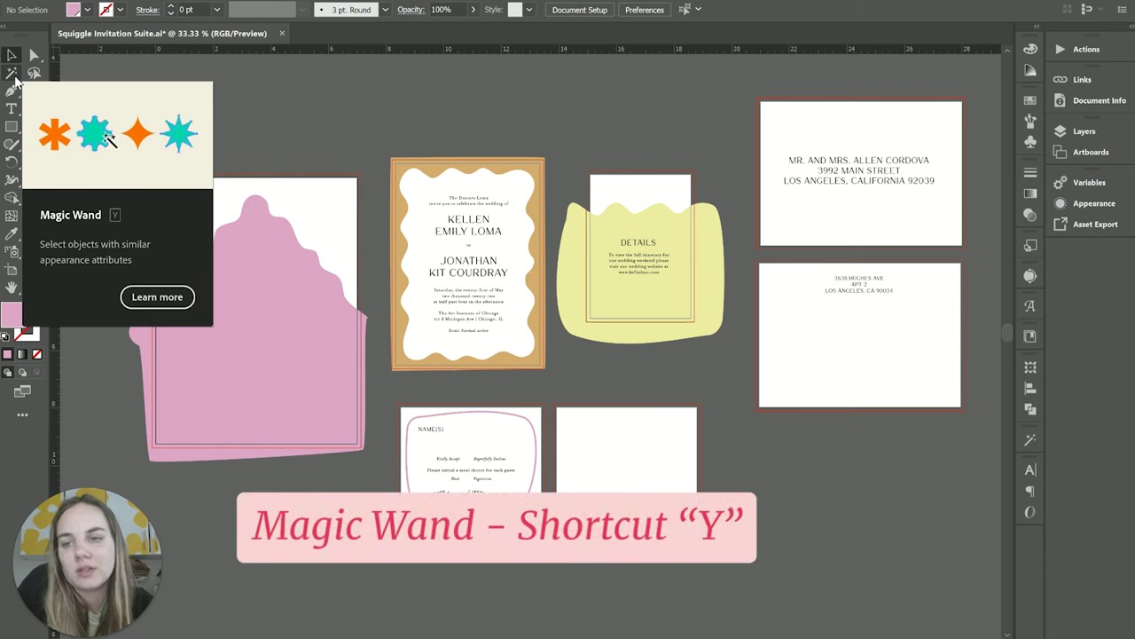
# Use the Magic Wand on the orange frame and the pink liner, ending with invitation and Details shapes selected.
pyautogui.click(14, 77)
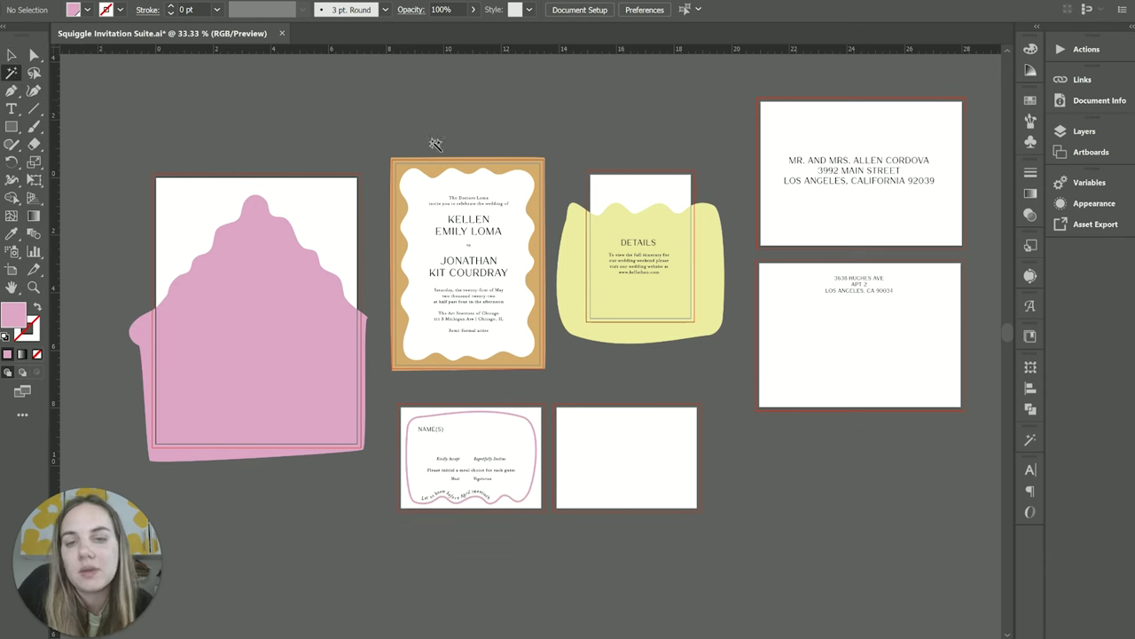
pyautogui.click(507, 167)
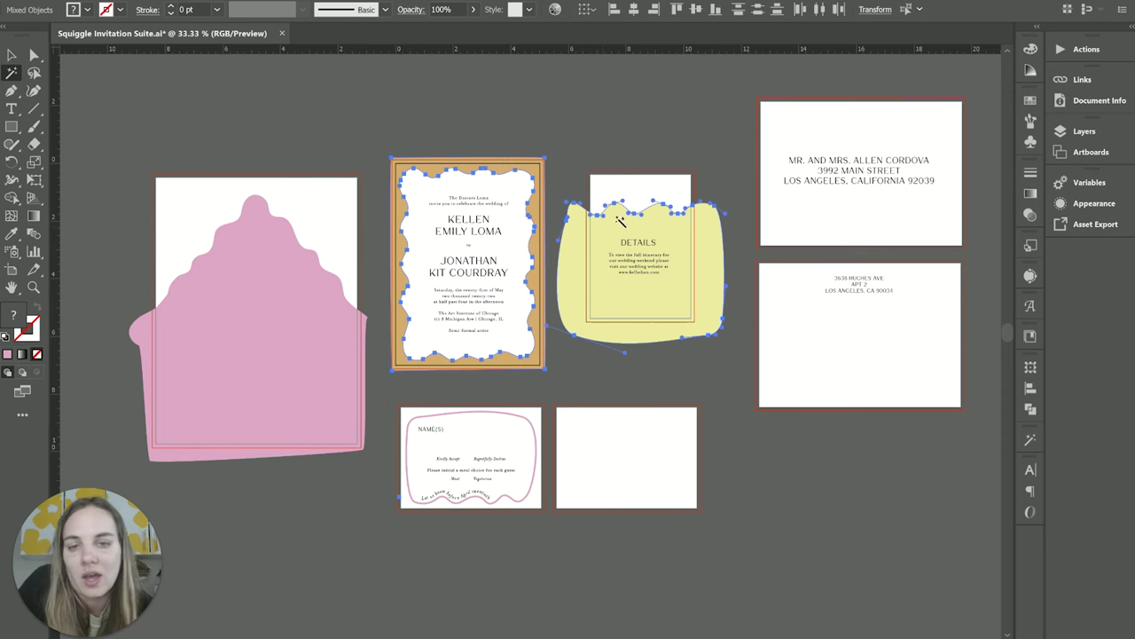
pyautogui.click(275, 317)
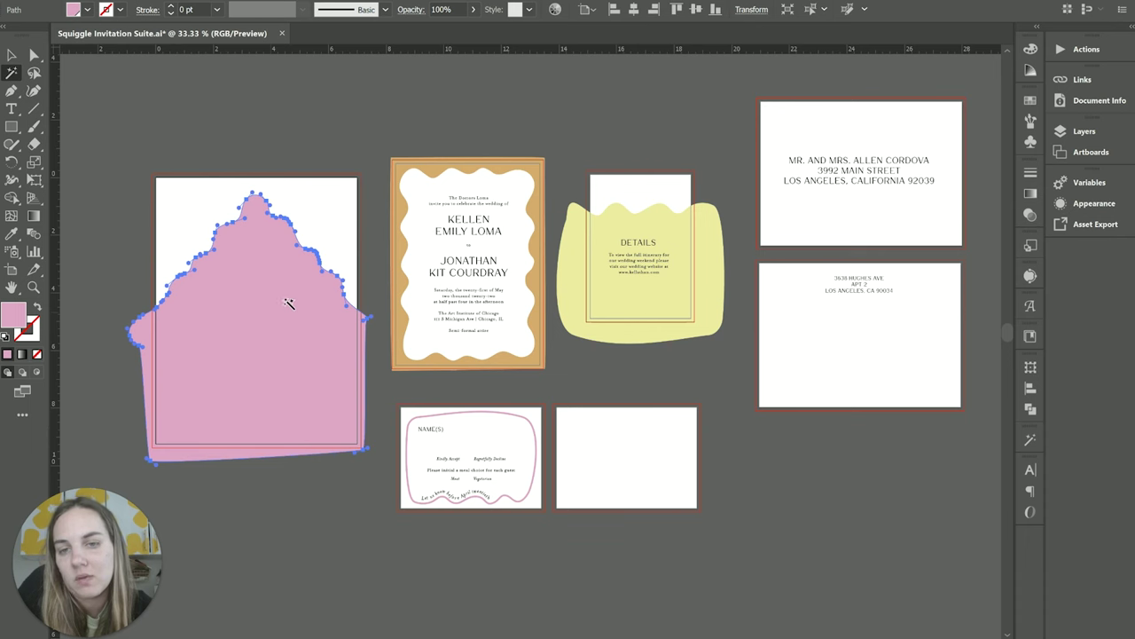
pyautogui.click(531, 427)
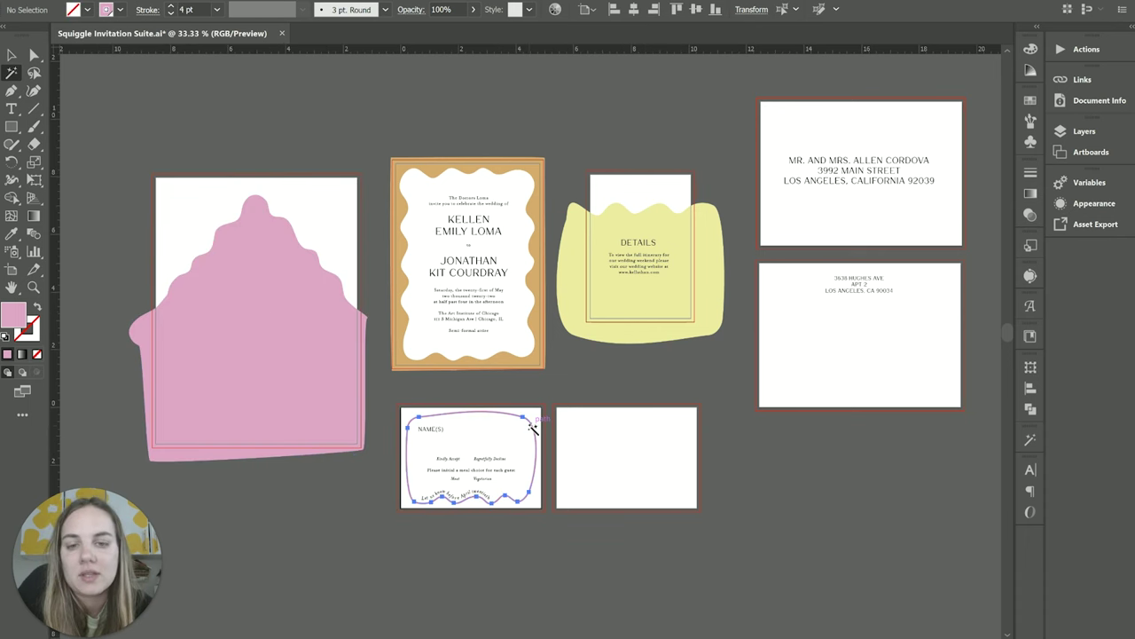
pyautogui.click(226, 317)
pyautogui.click(506, 165)
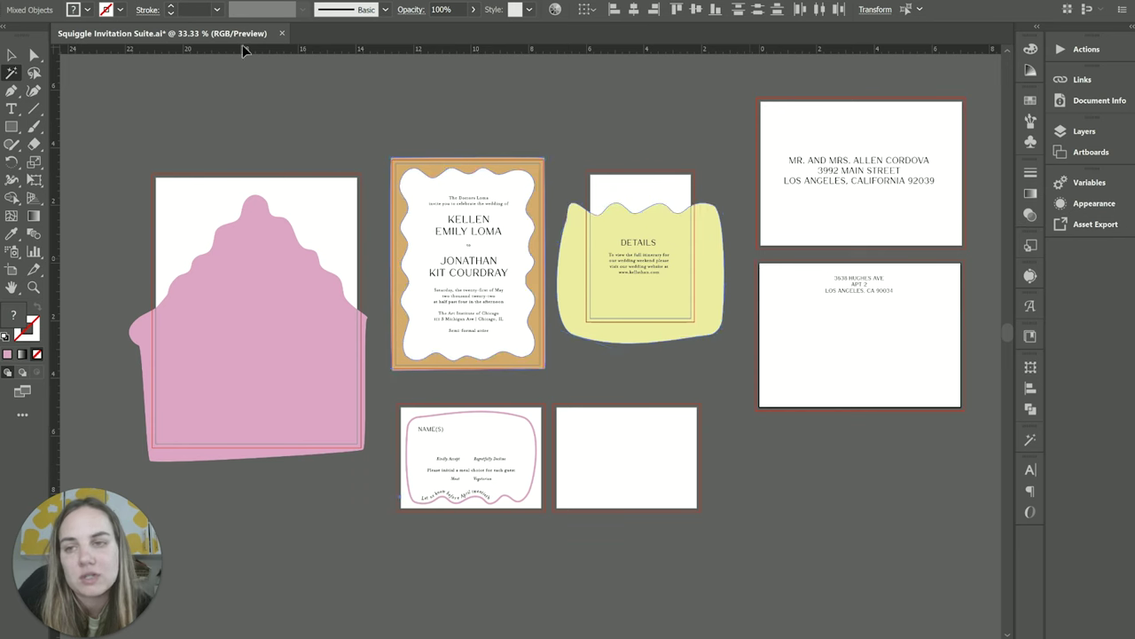
# Lasso the pink liner's top anchor points and nudge them up one arrow-key step.
pyautogui.click(33, 74)
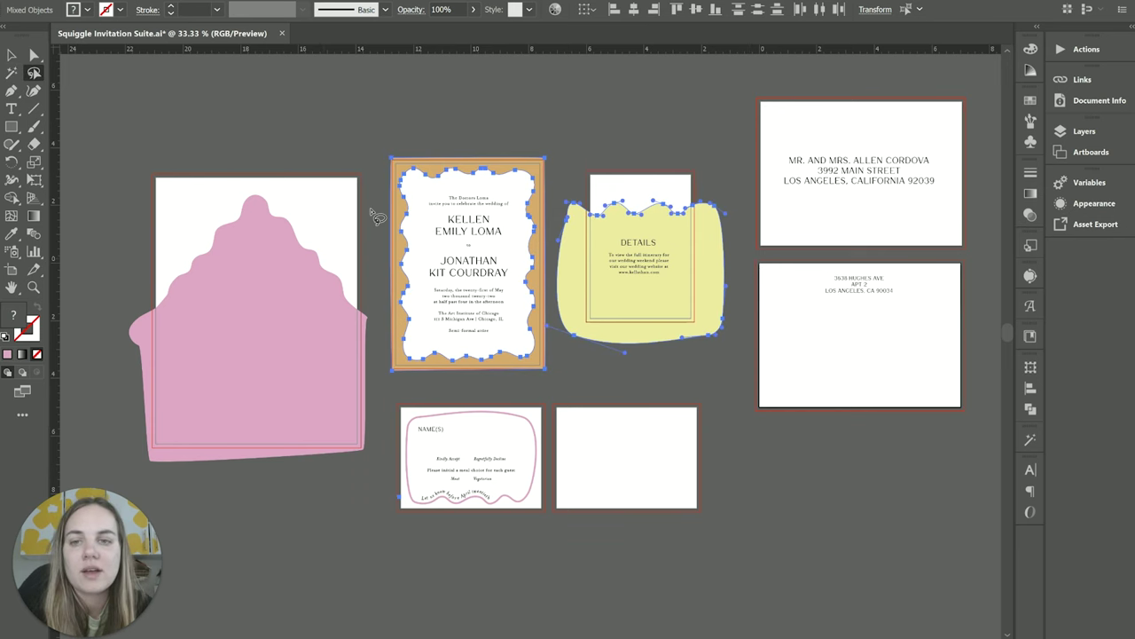
pyautogui.moveTo(318, 194)
pyautogui.mouseDown()
pyautogui.moveTo(266, 179)
pyautogui.moveTo(227, 191)
pyautogui.moveTo(224, 211)
pyautogui.moveTo(253, 261)
pyautogui.moveTo(295, 267)
pyautogui.moveTo(326, 255)
pyautogui.moveTo(318, 200)
pyautogui.mouseUp()
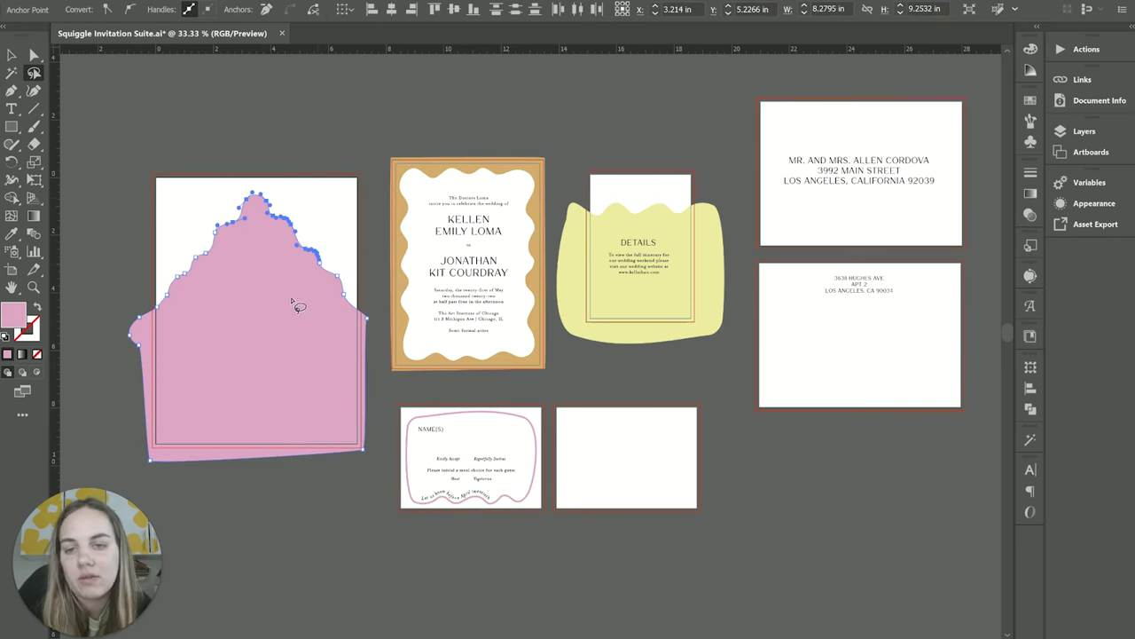
pyautogui.press('Up')
pyautogui.press('Up')
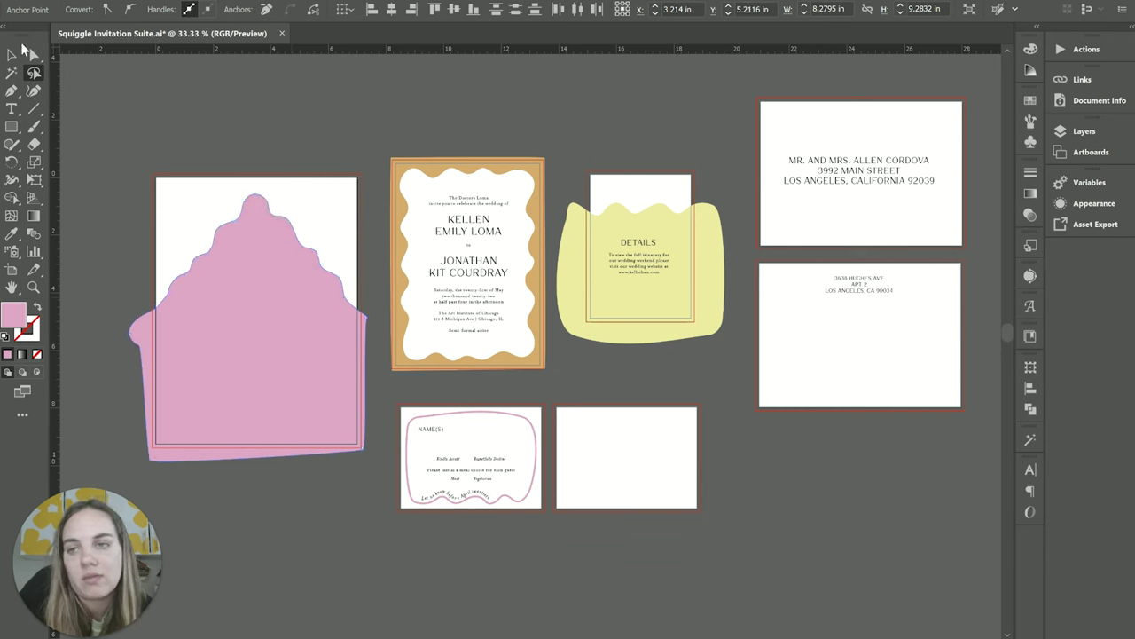
# Deselect, reveal the Group Selection tool option, and return to the Selection tool.
pyautogui.click(12, 55)
pyautogui.click(318, 144)
pyautogui.moveTo(34, 55); pyautogui.dragTo(113, 75)
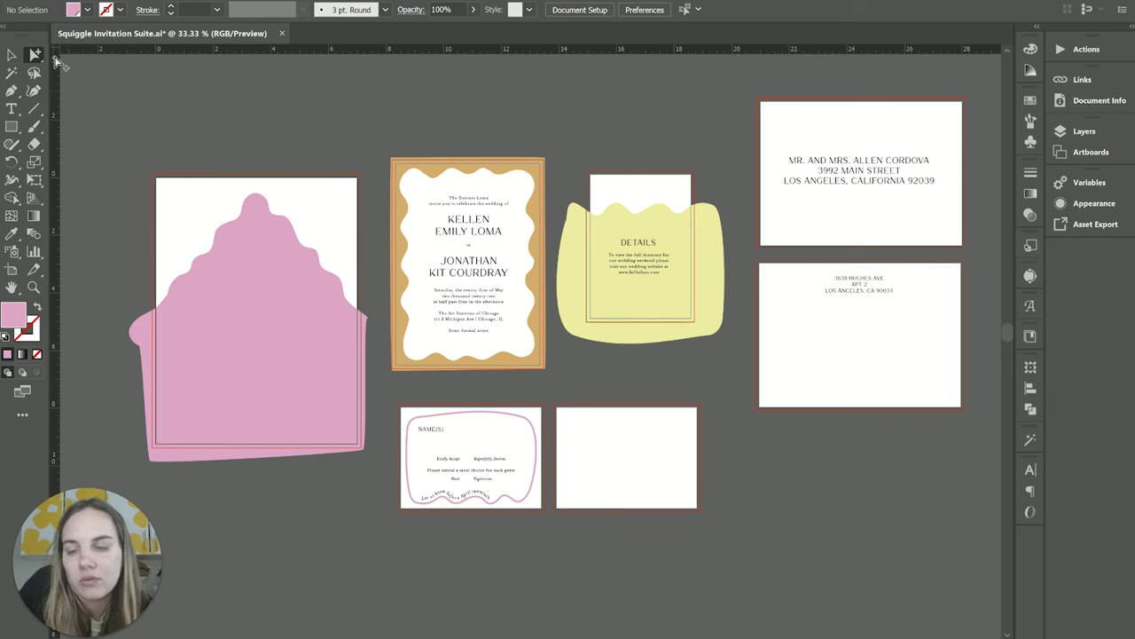
pyautogui.press('a')
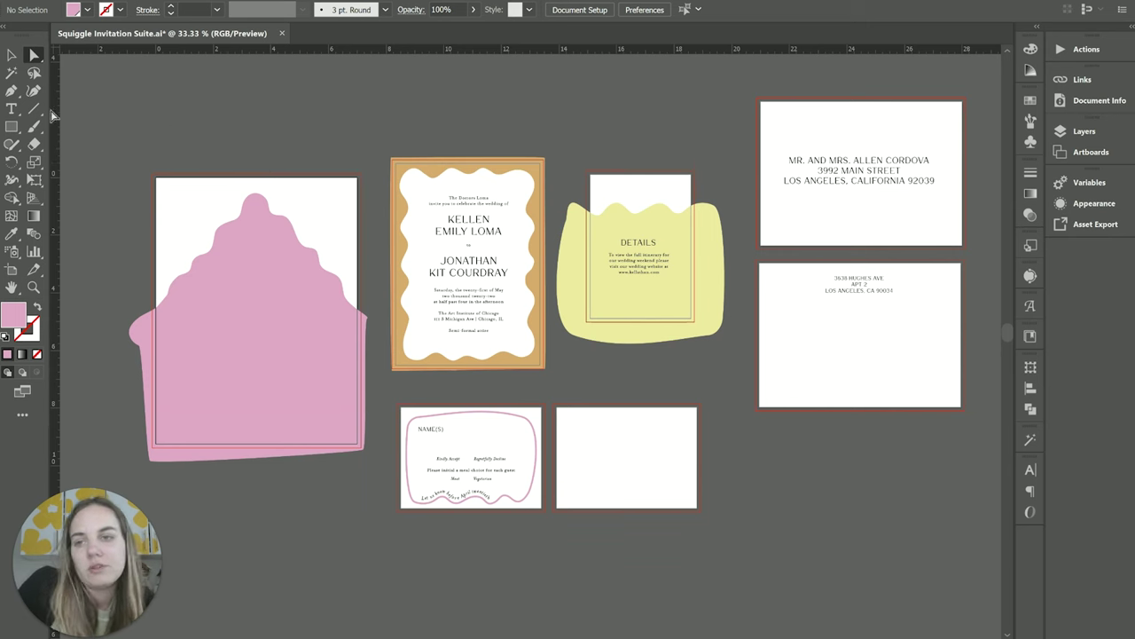
pyautogui.click(11, 56)
# Choose Select > All on Active Artboard, then deselect with Shift+Ctrl+A.
pyautogui.click(191, 1)
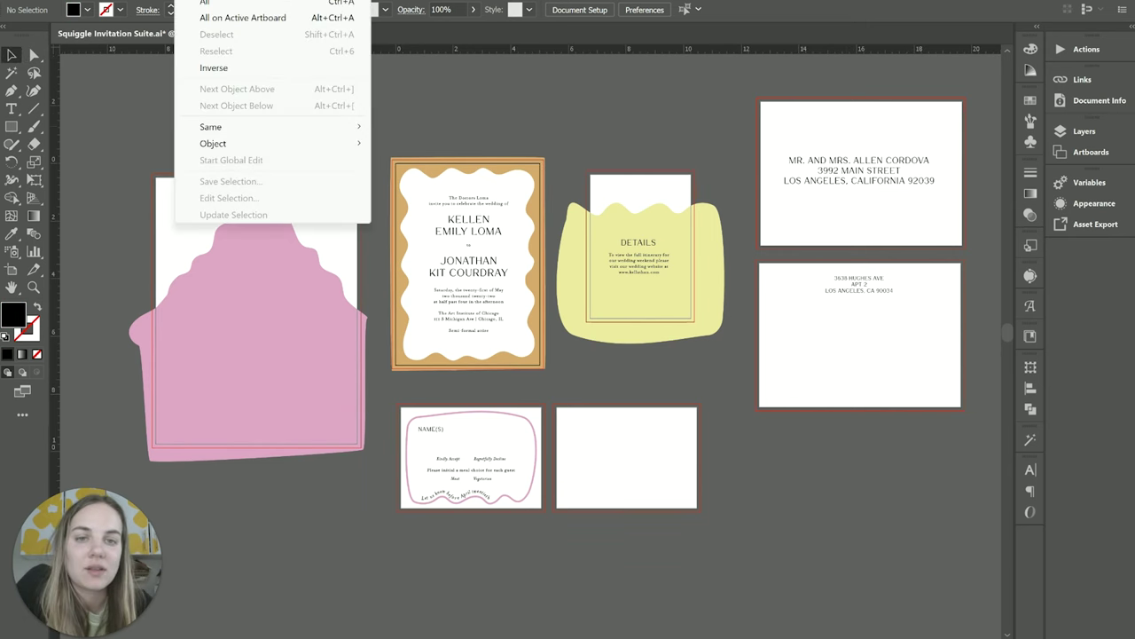
pyautogui.press('Escape')
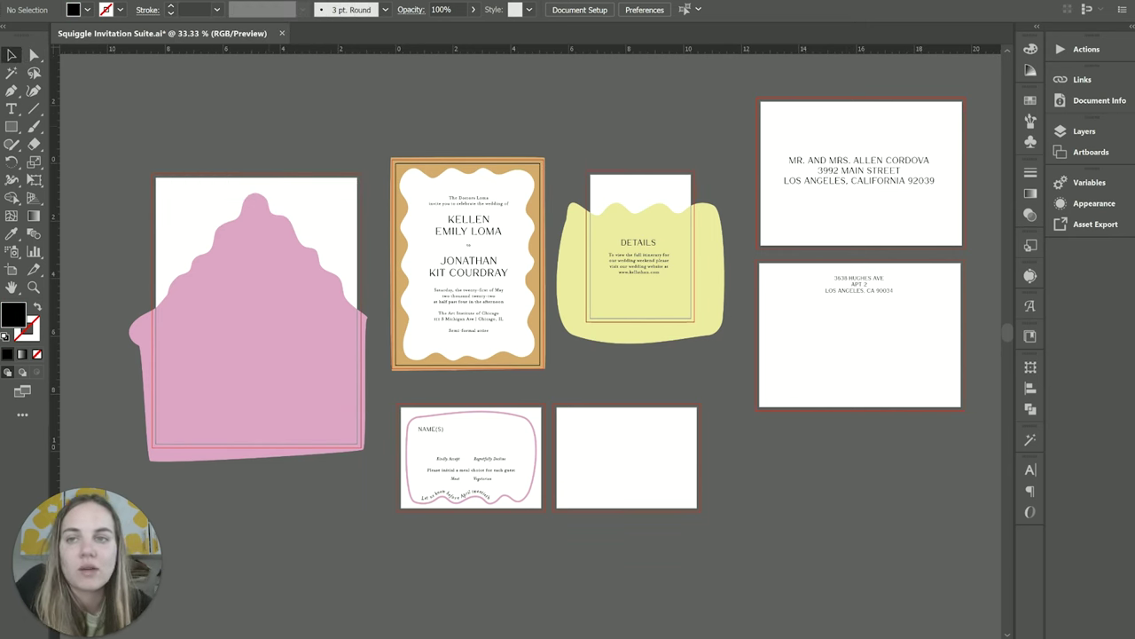
pyautogui.click(190, 1)
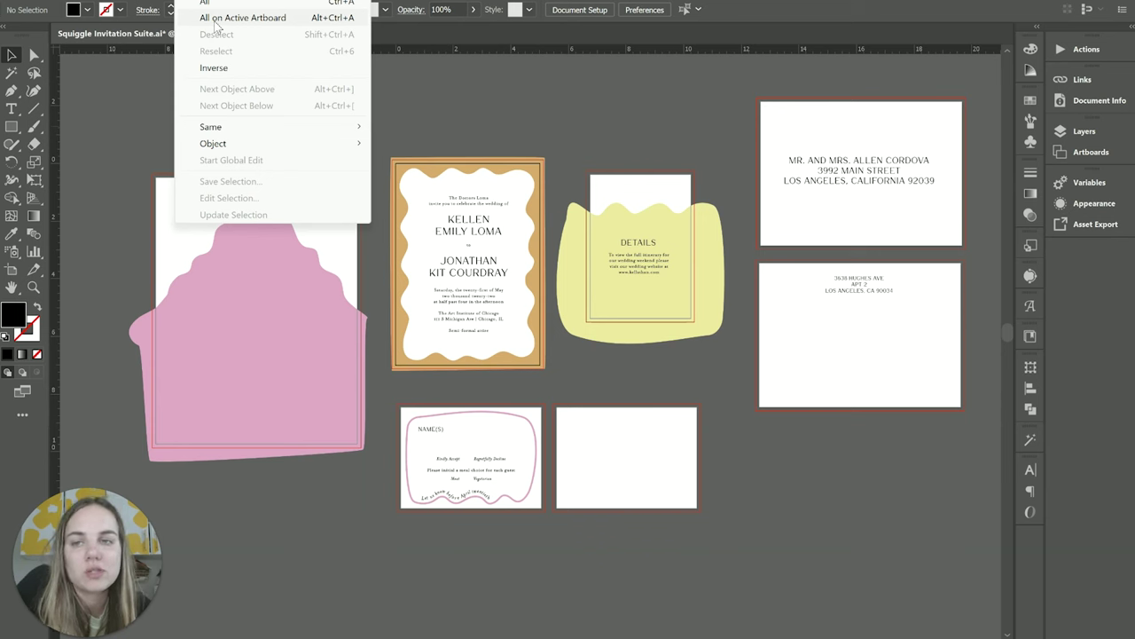
pyautogui.click(215, 21)
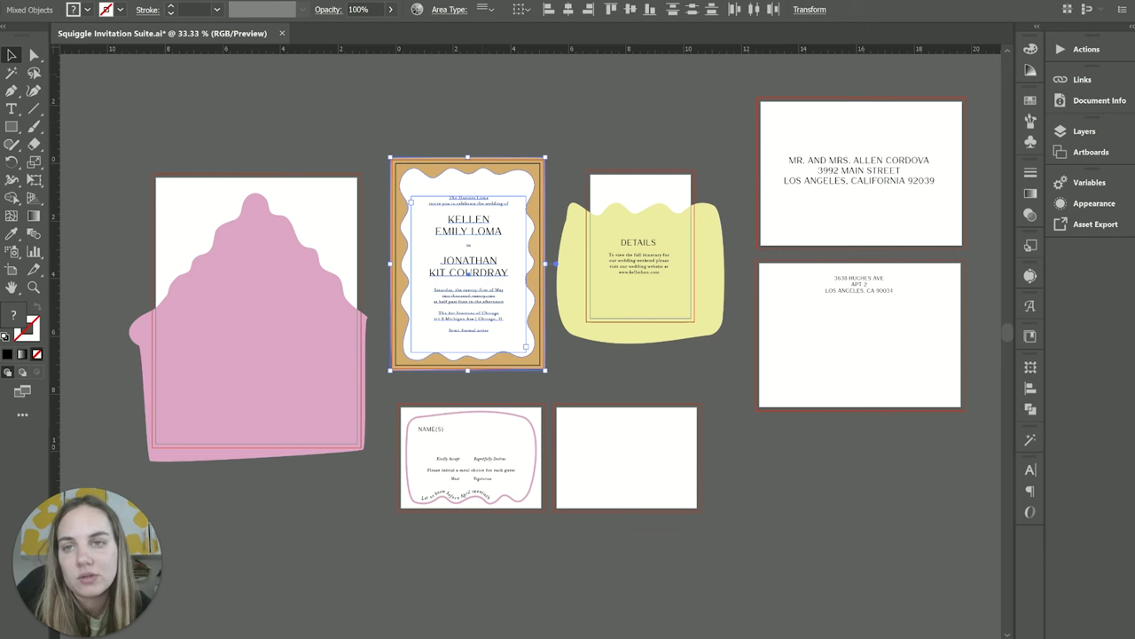
pyautogui.click(206, 0)
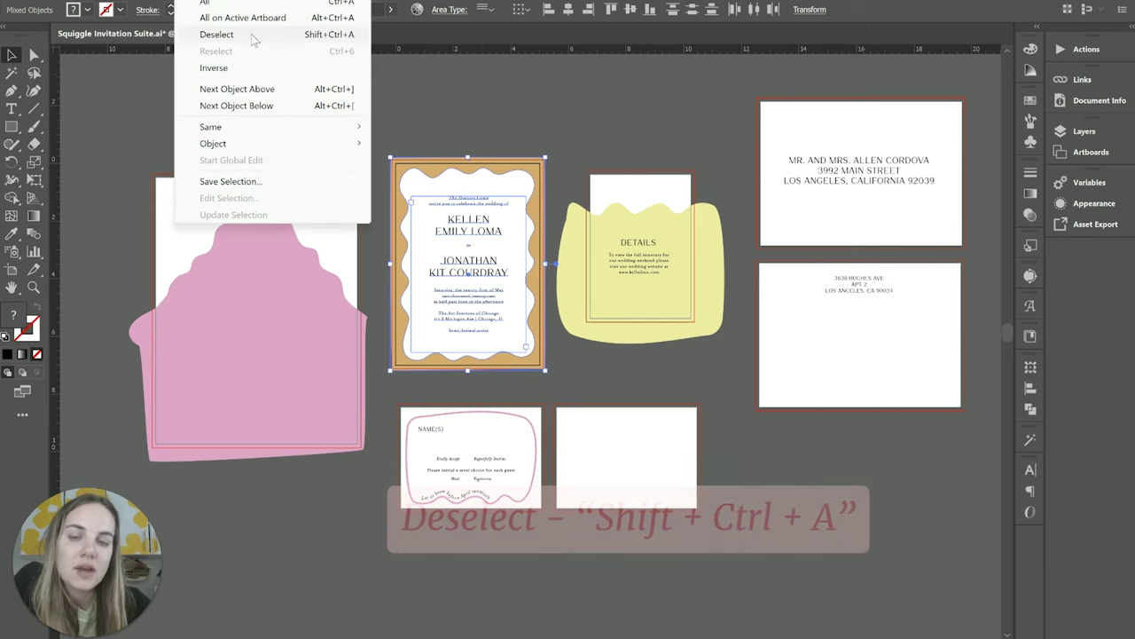
pyautogui.hotkey('shift', 'ctrl', 'a')
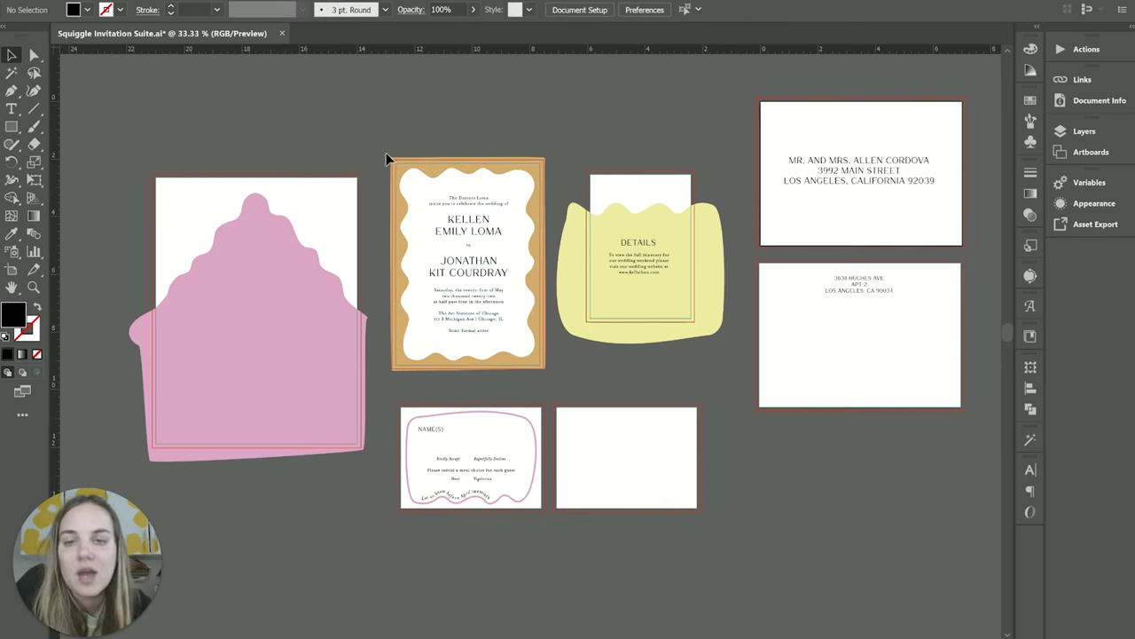
# Marquee-drag across the invitation and yellow Details pocket to select them together.
pyautogui.moveTo(350, 129); pyautogui.dragTo(551, 380)
pyautogui.click(579, 385)
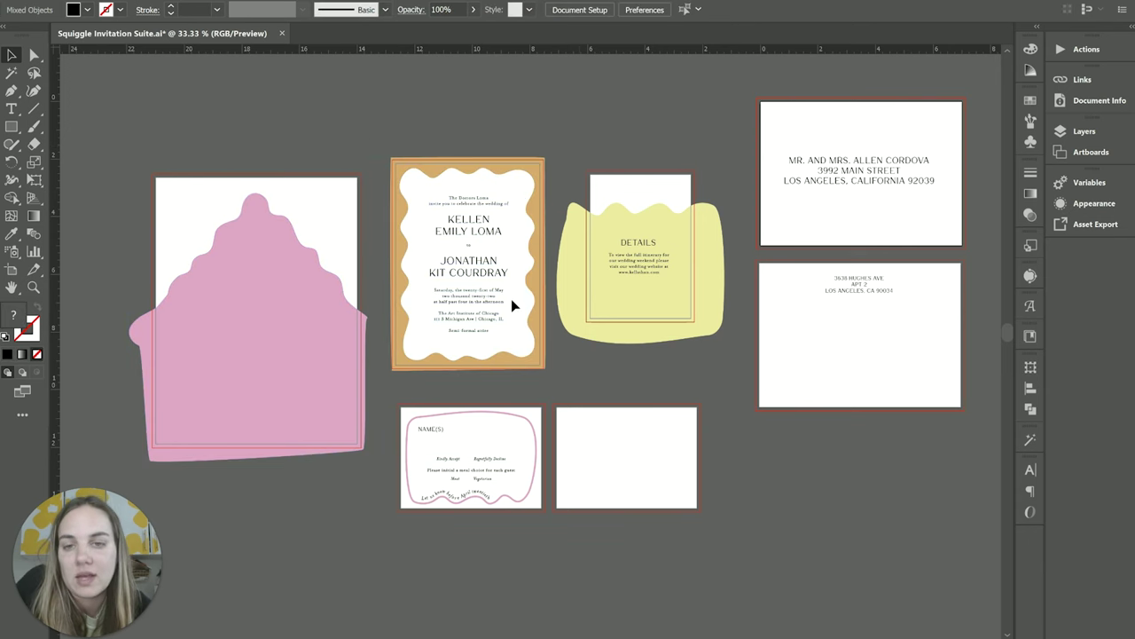
pyautogui.moveTo(370, 127); pyautogui.dragTo(582, 338)
pyautogui.moveTo(575, 286); pyautogui.dragTo(571, 325)
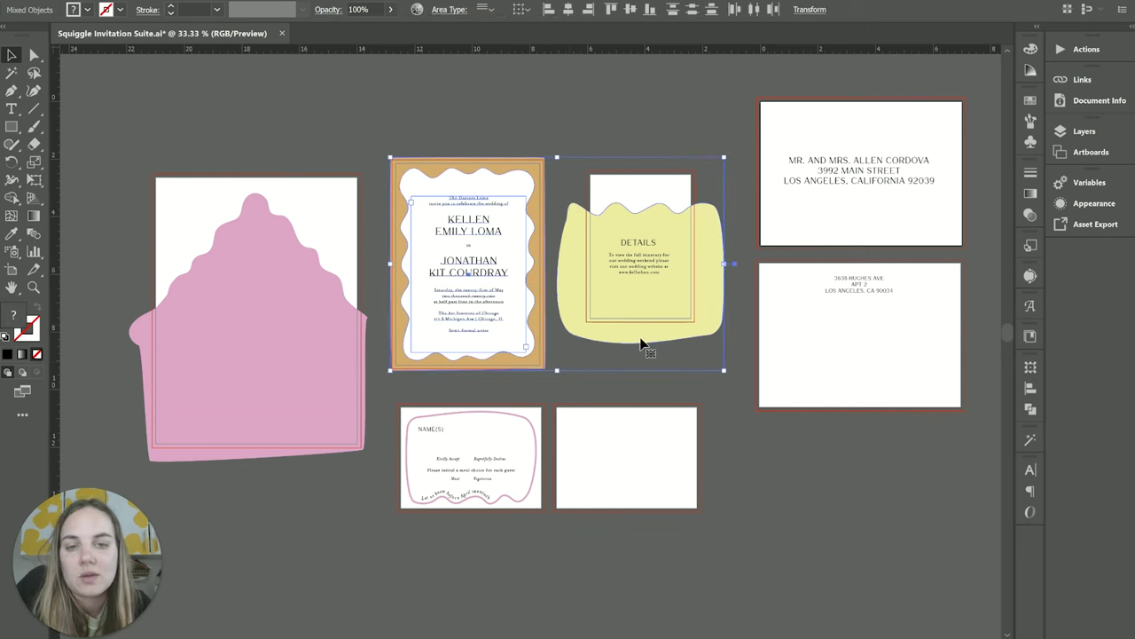
# Try Select > Inverse, clear the selection, then restore it with Select > Reselect.
pyautogui.click(199, 0)
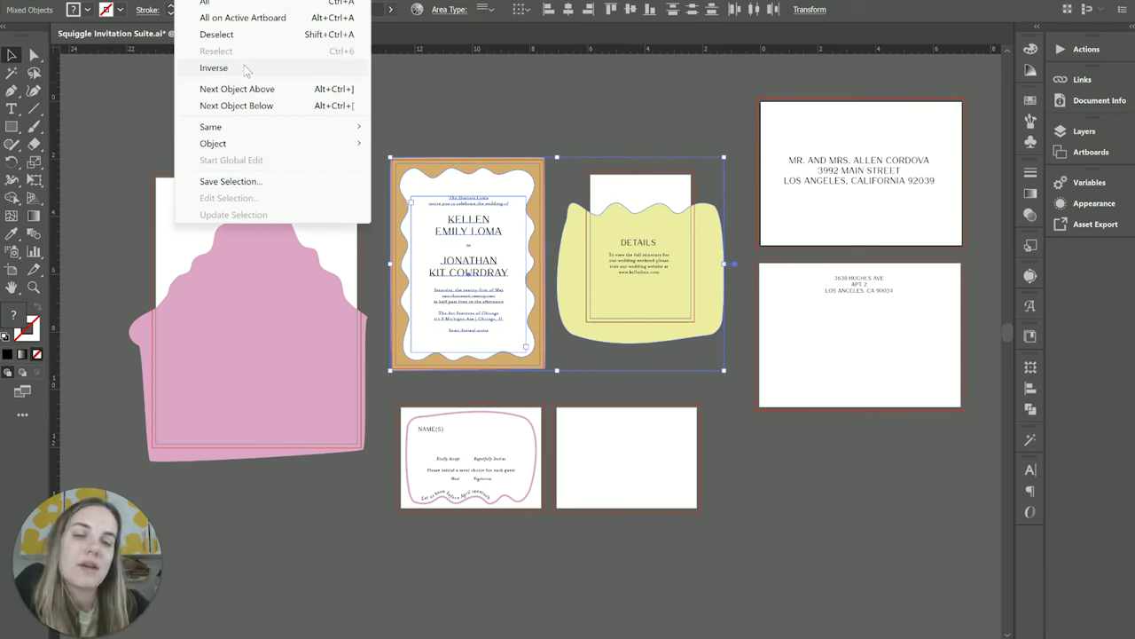
pyautogui.click(244, 67)
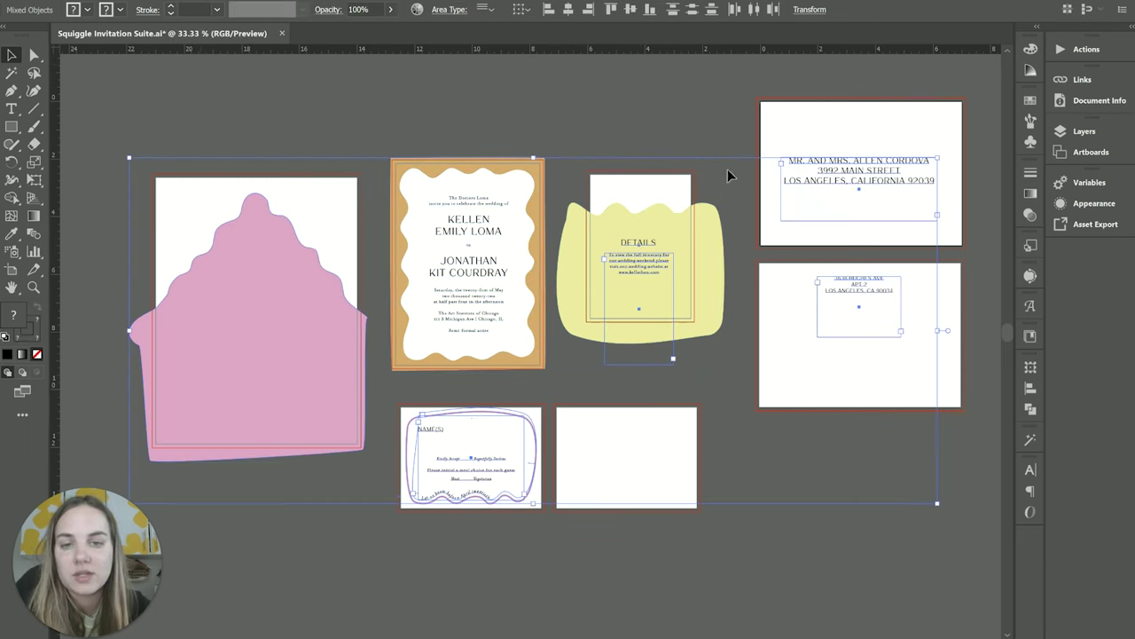
pyautogui.click(445, 114)
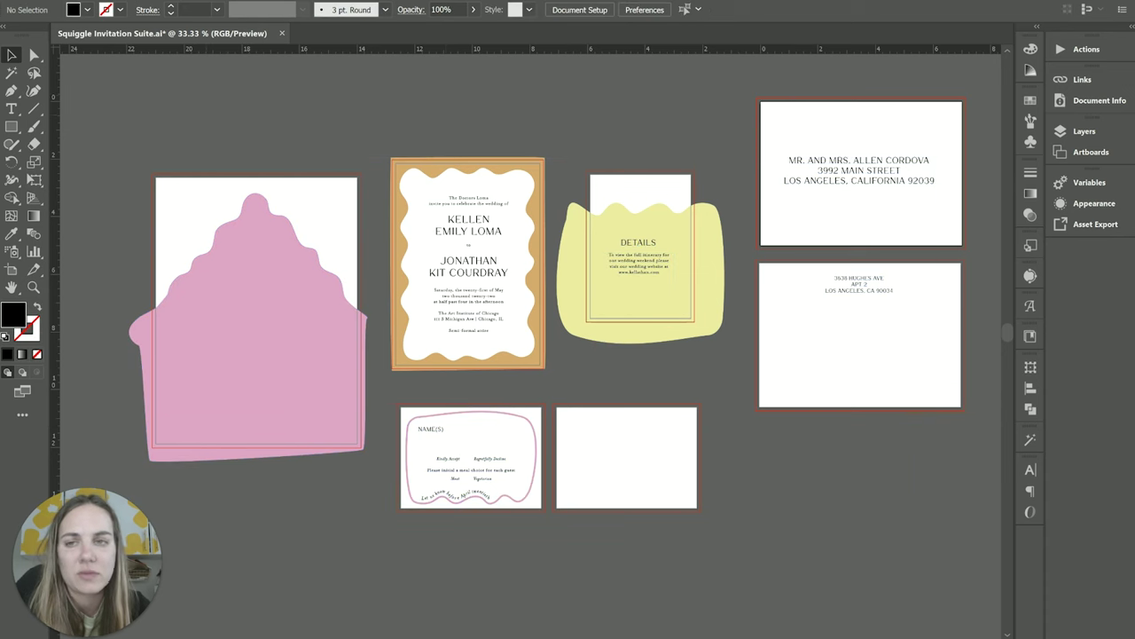
pyautogui.click(200, 0)
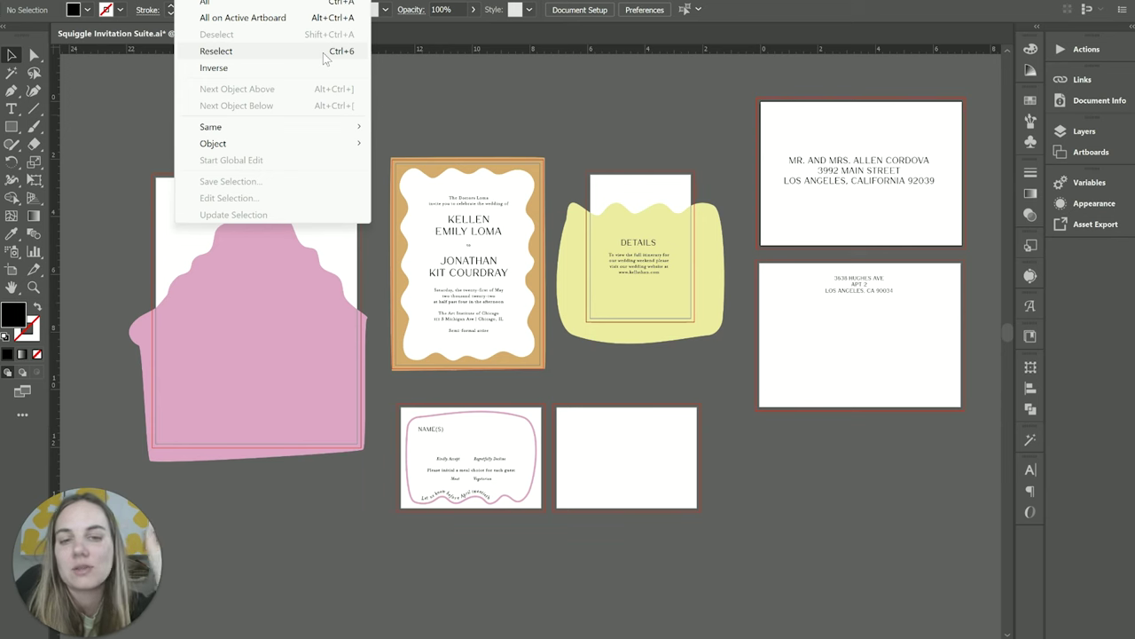
pyautogui.click(324, 55)
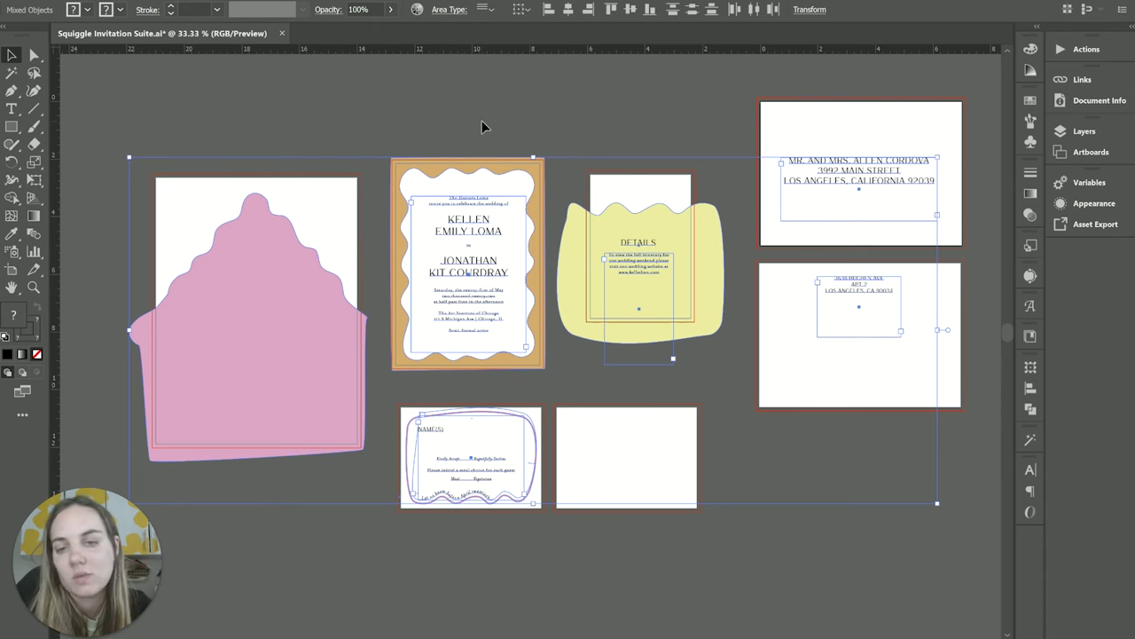
# Select the gold invitation card, select every object in the document, then deselect.
pyautogui.click(645, 127)
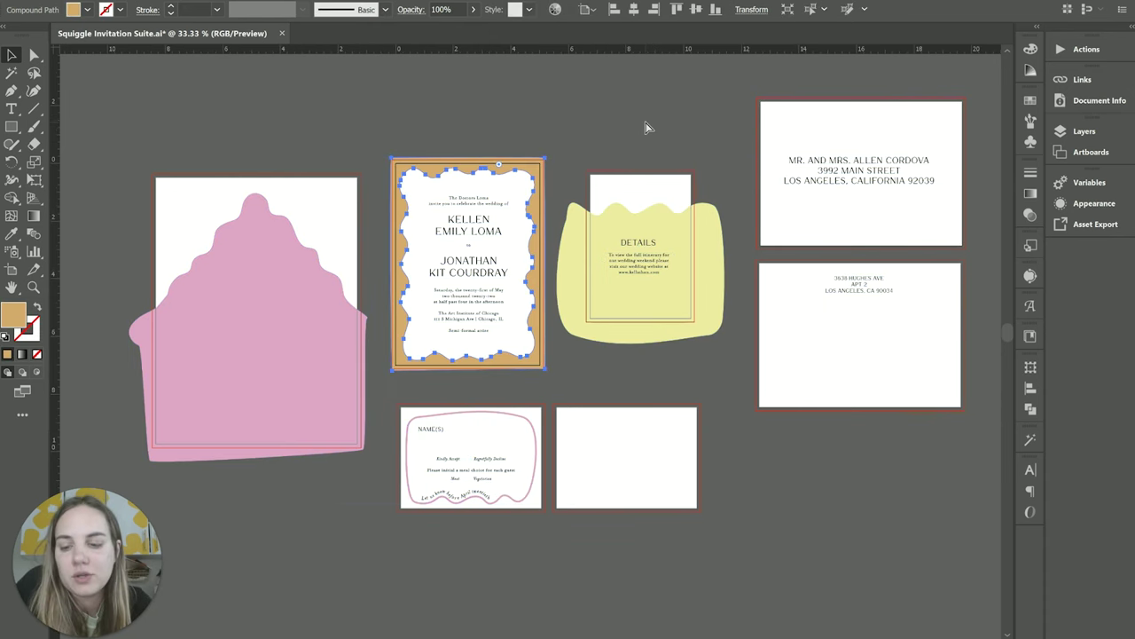
pyautogui.hotkey('ctrl', '6')
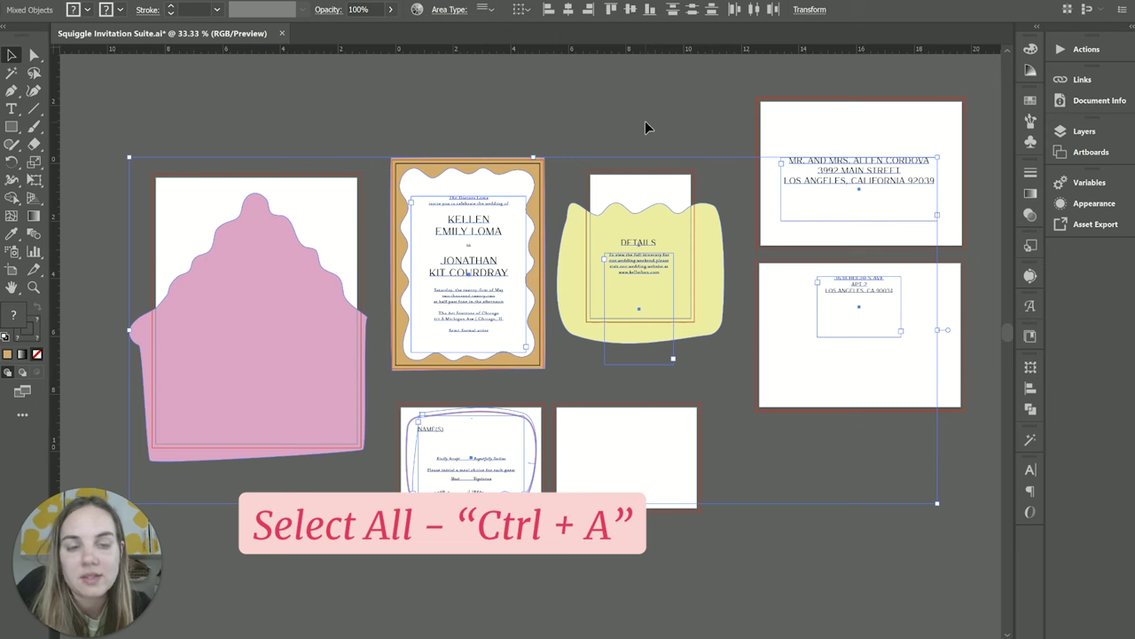
pyautogui.click(646, 127)
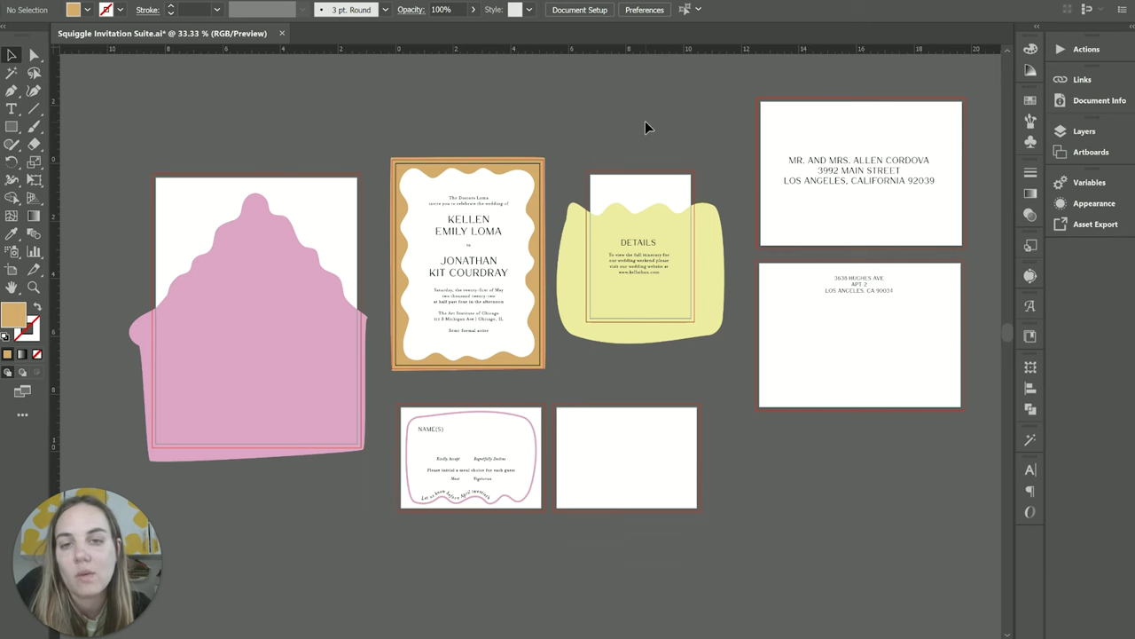
pyautogui.hotkey('alt', 's')
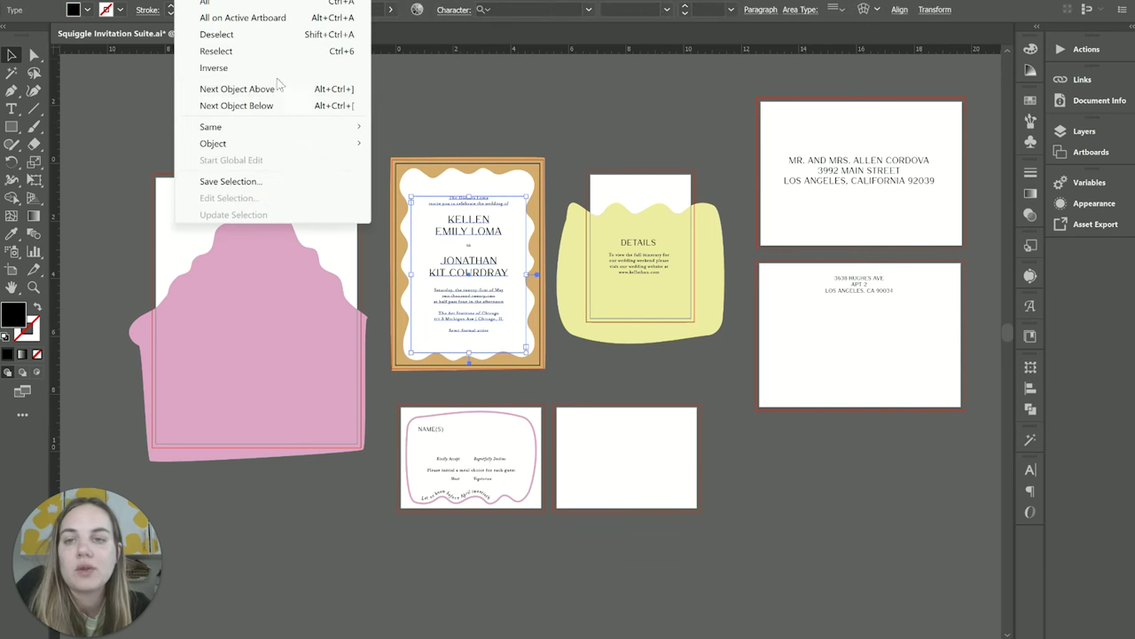
# Step down to the RSVP card's curved text with Next Object Below, then back up with Next Object Above.
pyautogui.hotkey('ctrl', 'alt', ']')
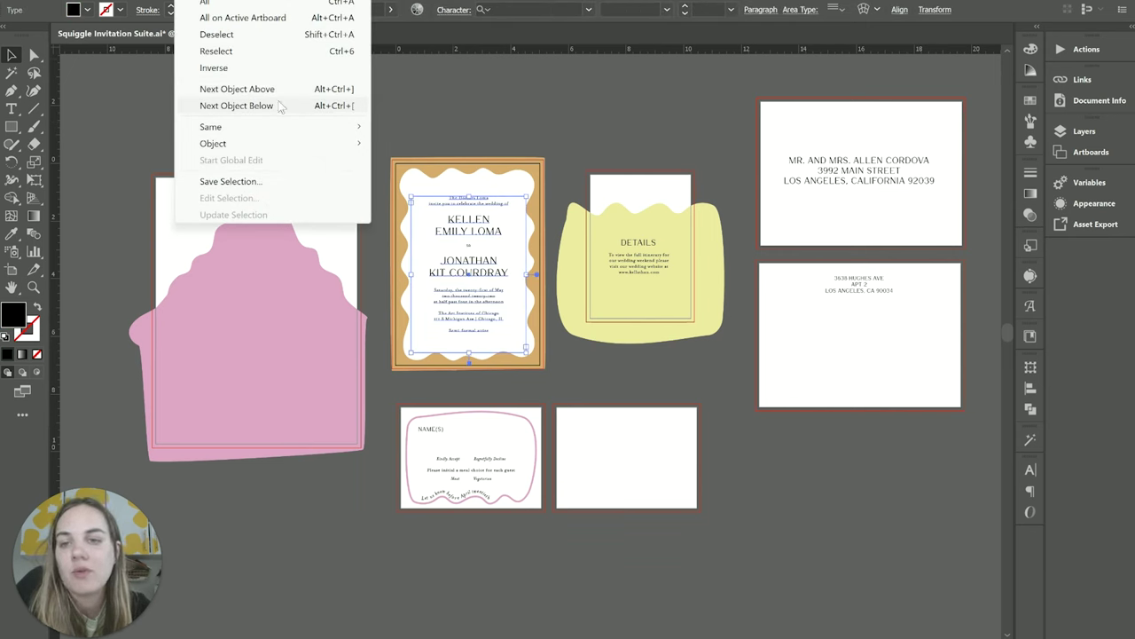
pyautogui.click(279, 108)
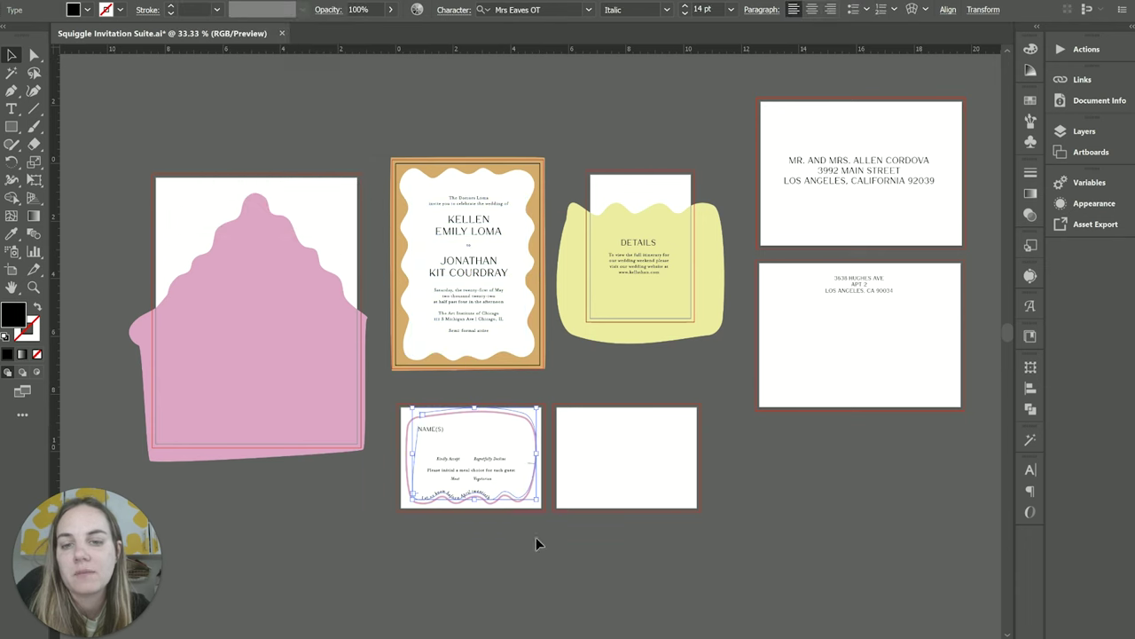
pyautogui.click(197, 0)
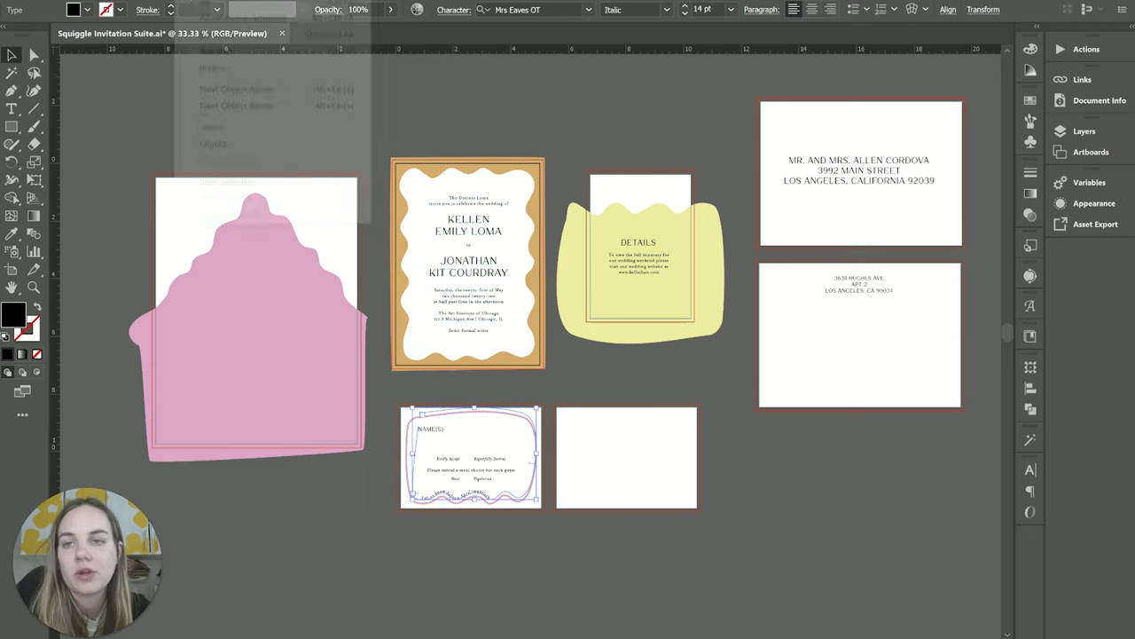
pyautogui.click(240, 89)
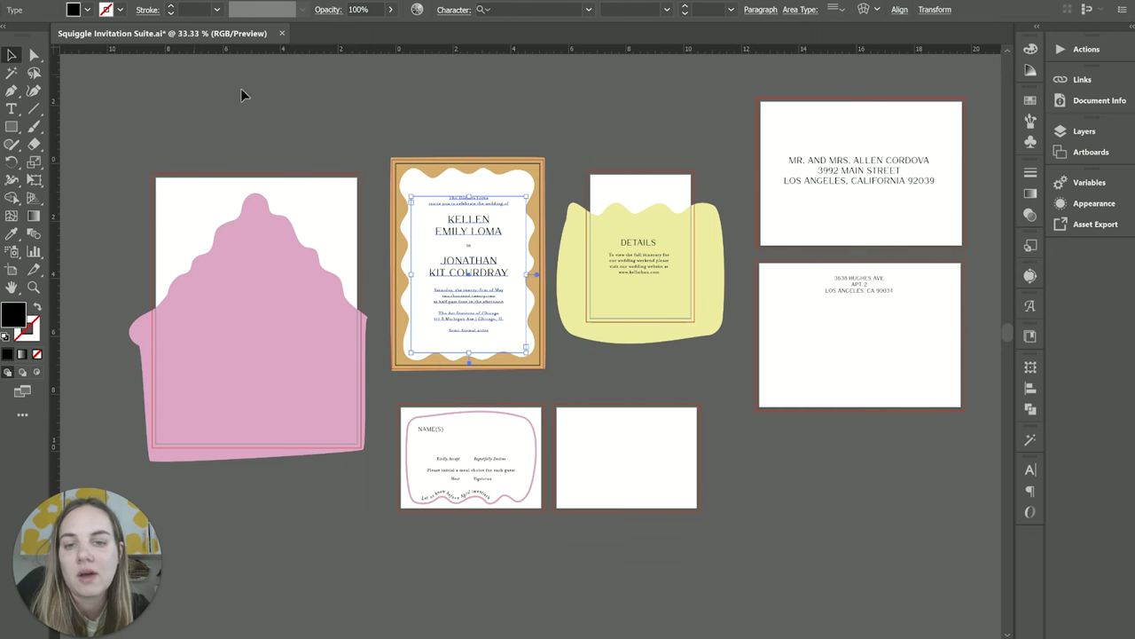
pyautogui.click(506, 113)
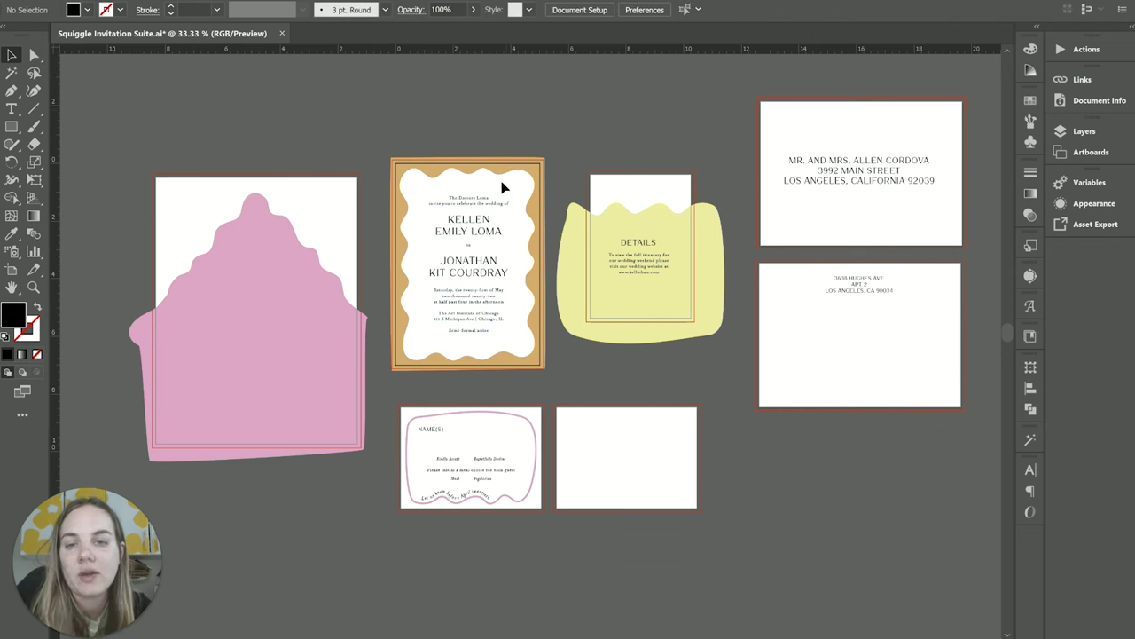
# Select the invitation's gold wavy frame, deselect it, reselect it, and deselect again.
pyautogui.click(413, 171)
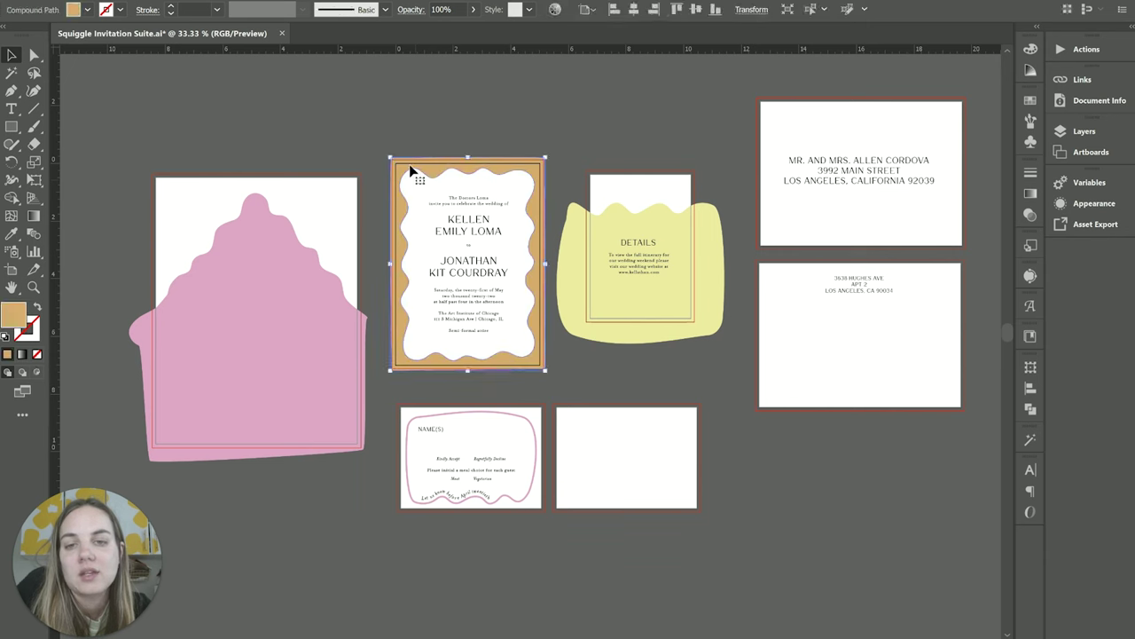
pyautogui.click(569, 154)
pyautogui.click(529, 180)
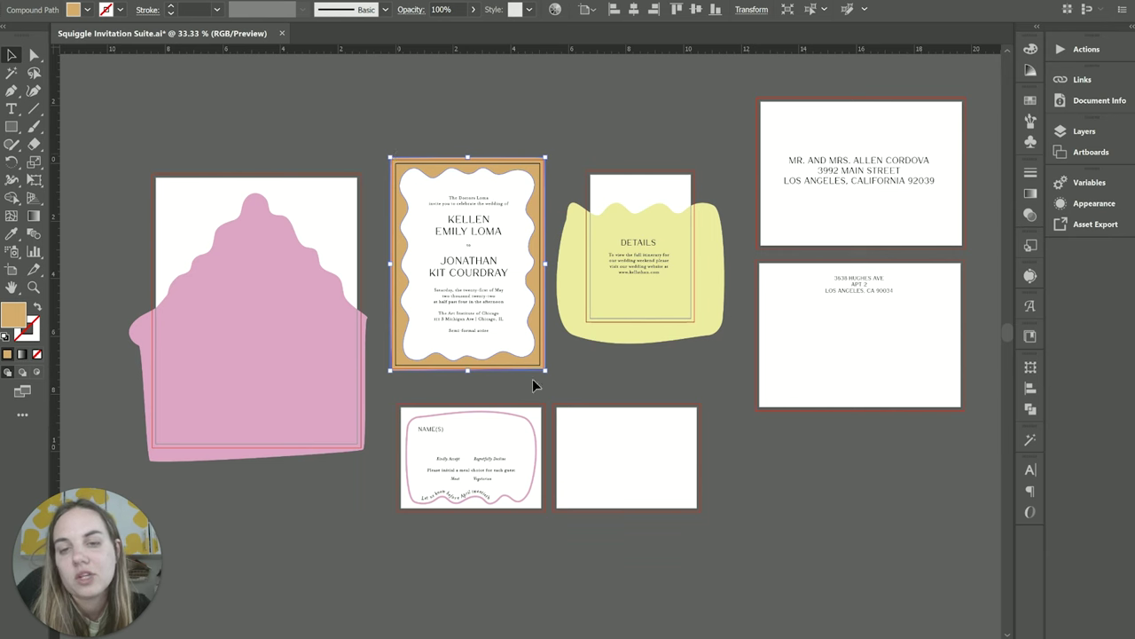
pyautogui.click(299, 71)
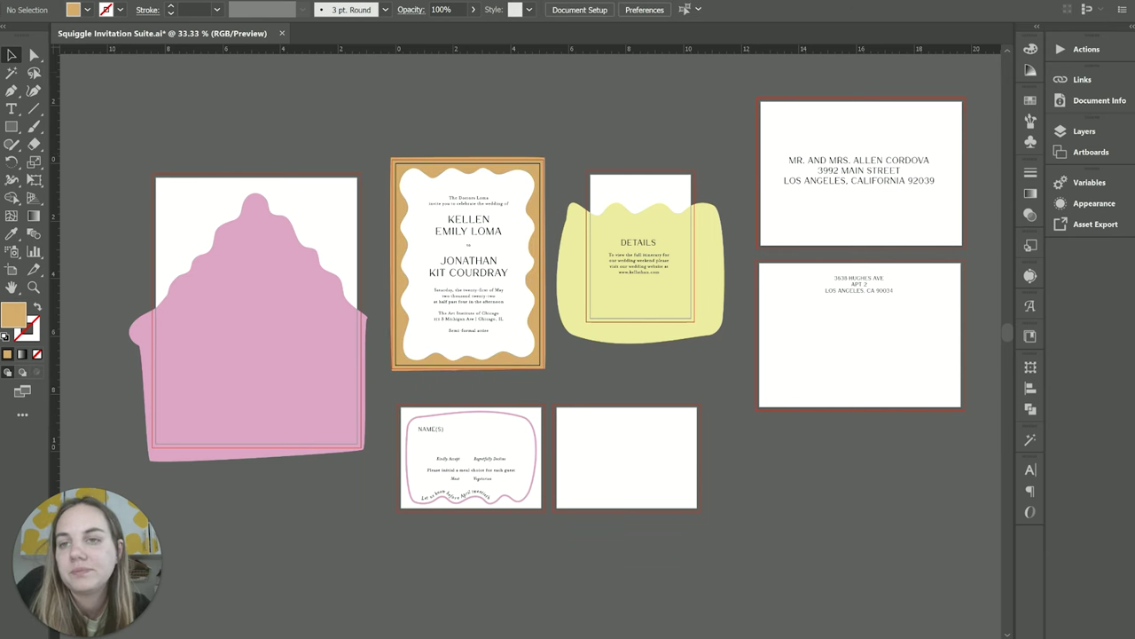
pyautogui.click(190, 0)
# Select the invitation's text frame and browse the Select menu options without choosing one.
pyautogui.moveTo(272, 128)
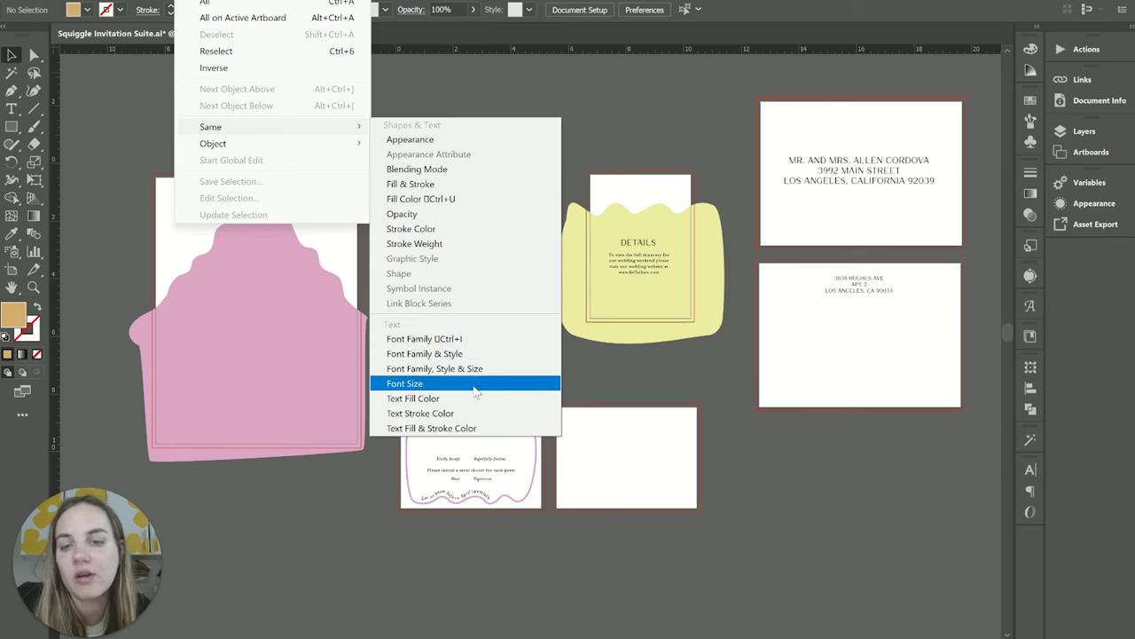
pyautogui.click(648, 112)
pyautogui.click(480, 205)
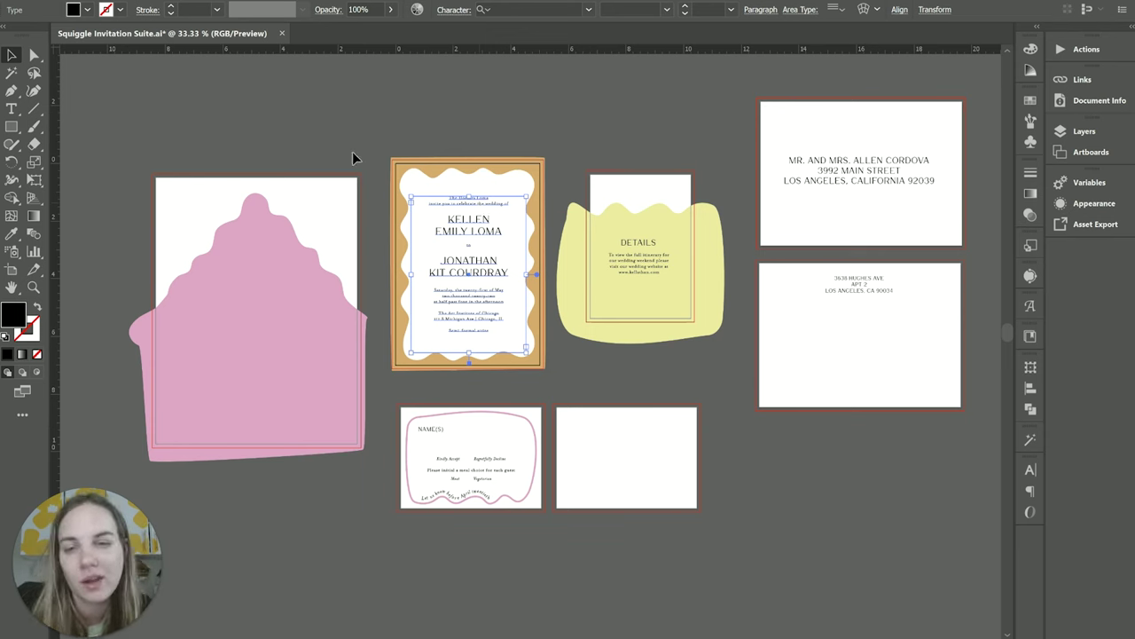
pyautogui.click(393, 152)
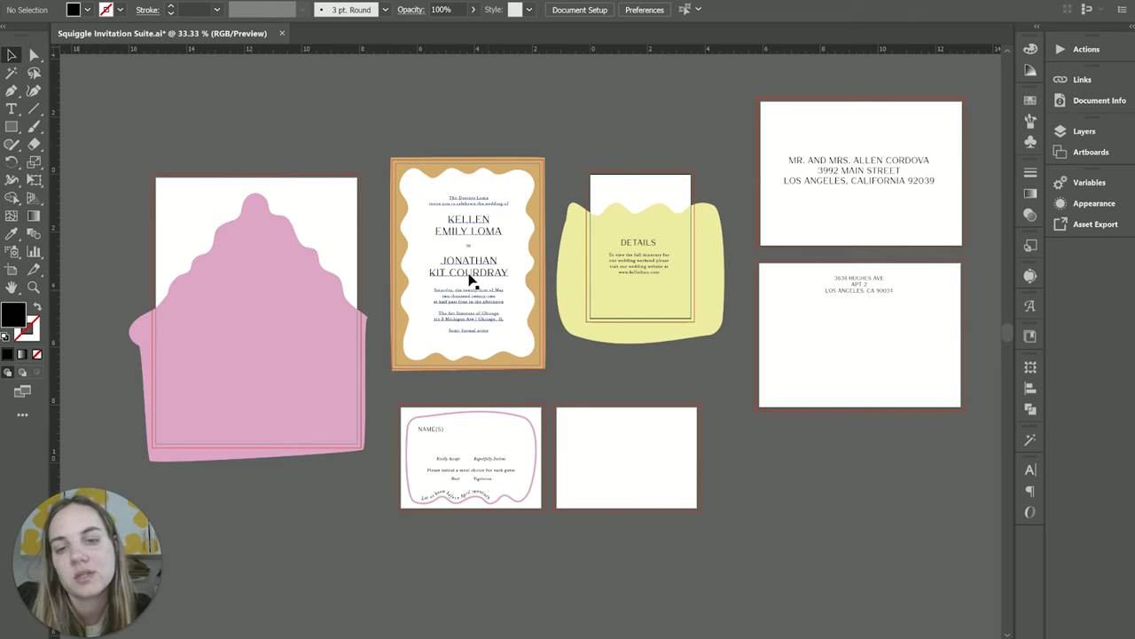
pyautogui.click(476, 220)
pyautogui.click(190, 2)
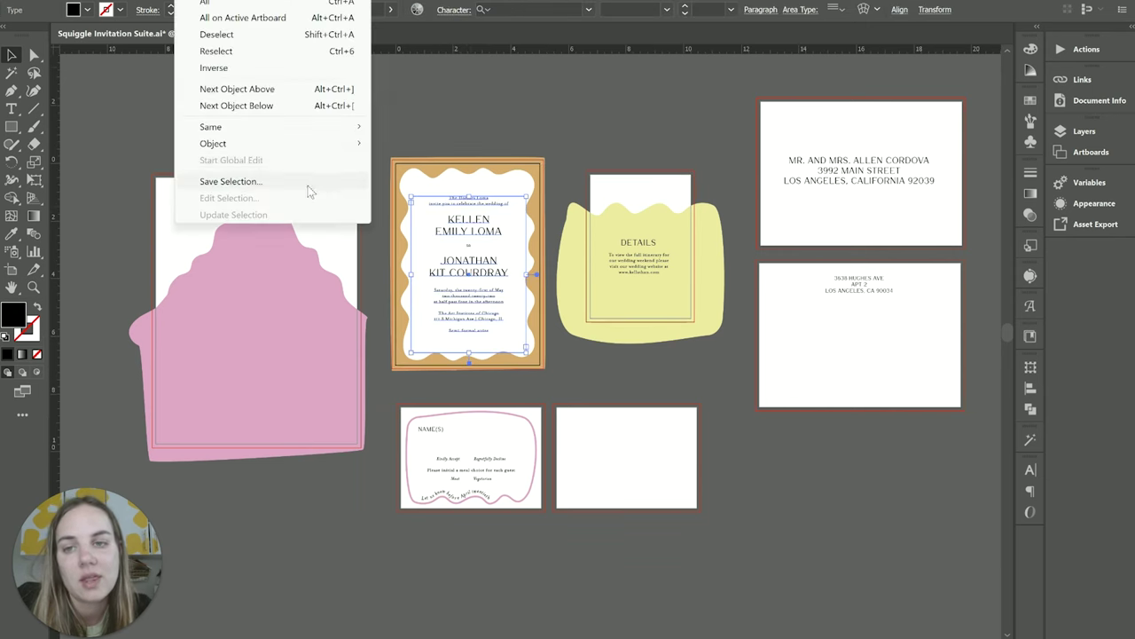
pyautogui.moveTo(335, 142)
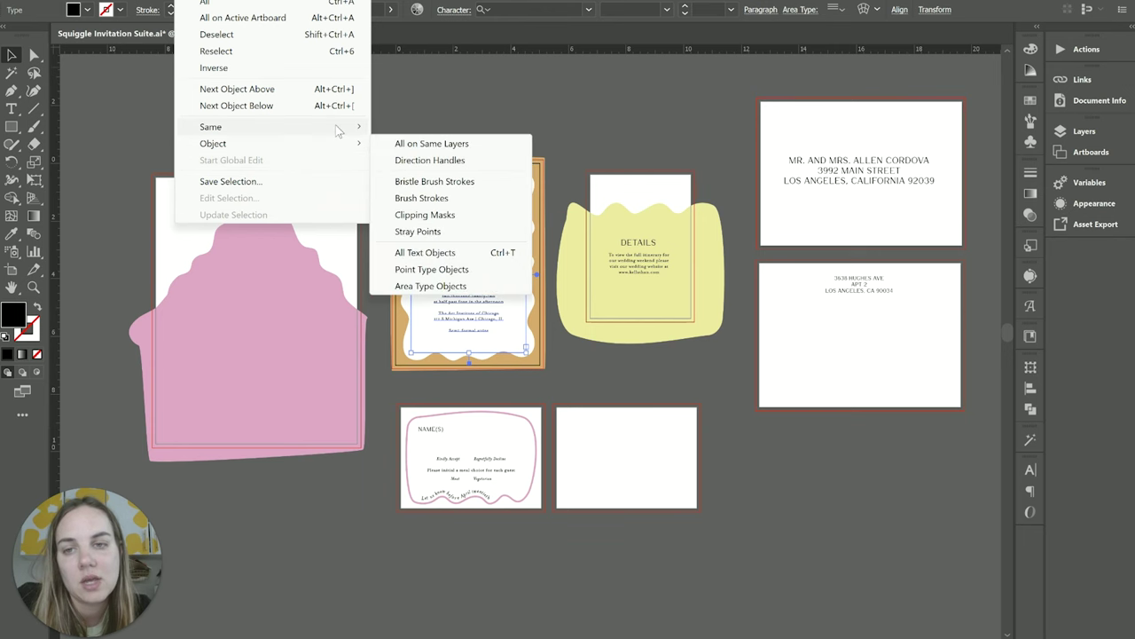
pyautogui.click(439, 340)
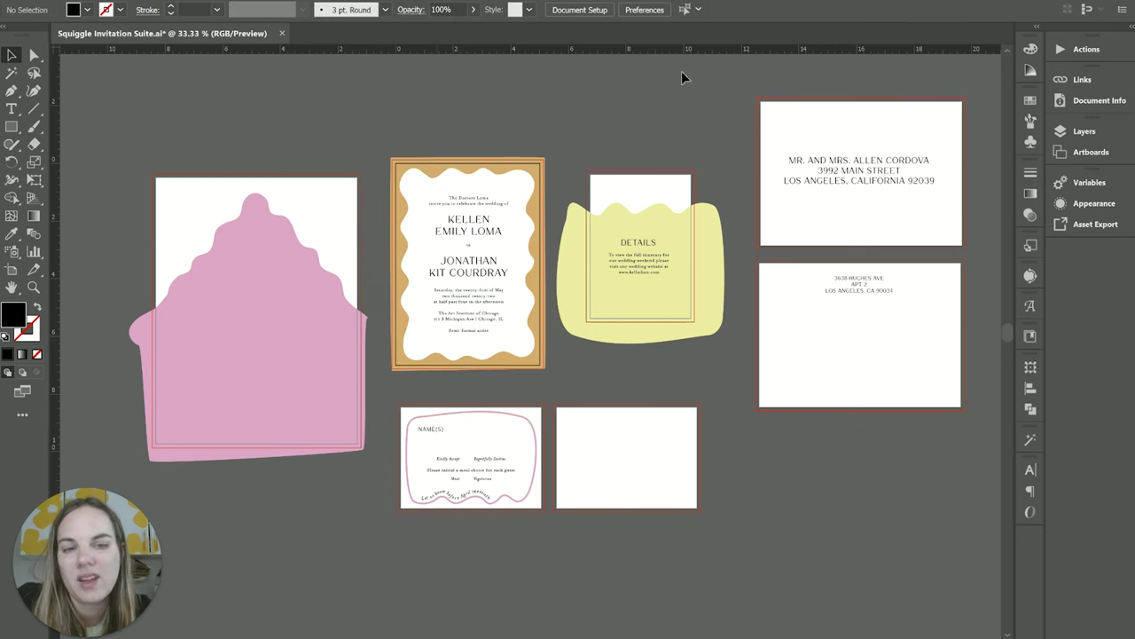
# Apply Select > Same > Font Family to the envelope address text, deselect, then open Select > Object.
pyautogui.click(472, 257)
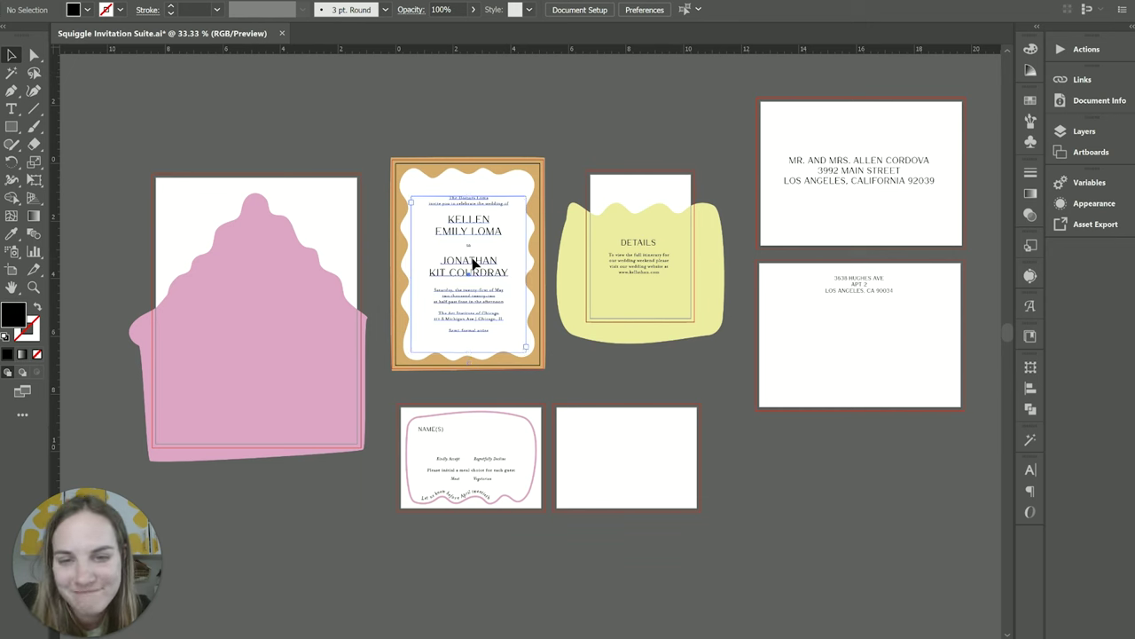
pyautogui.click(811, 162)
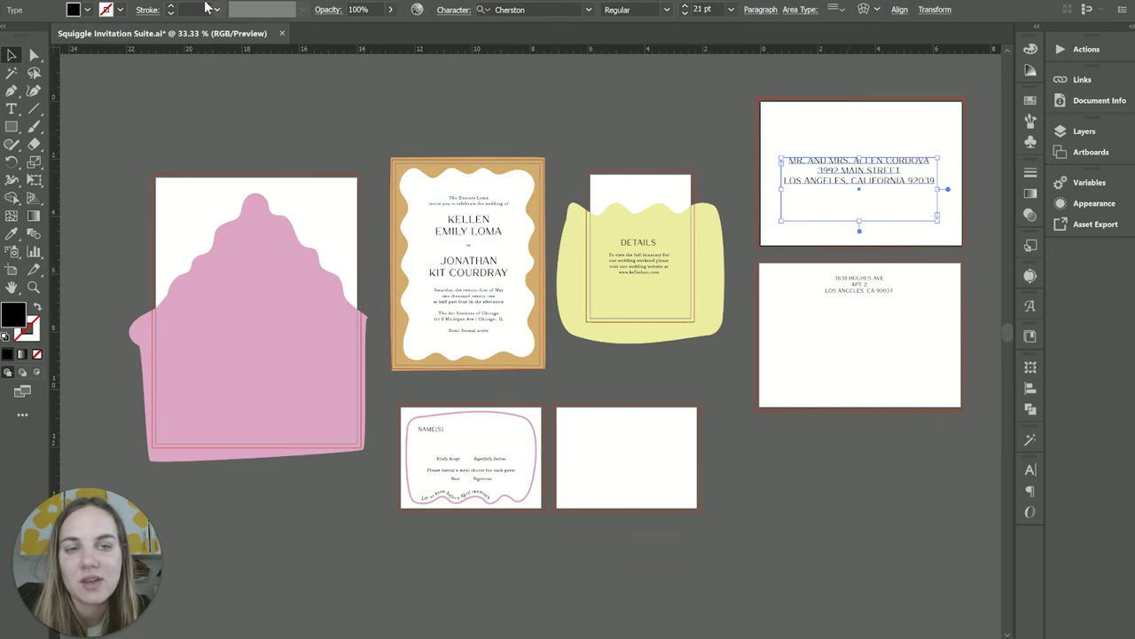
pyautogui.click(199, 0)
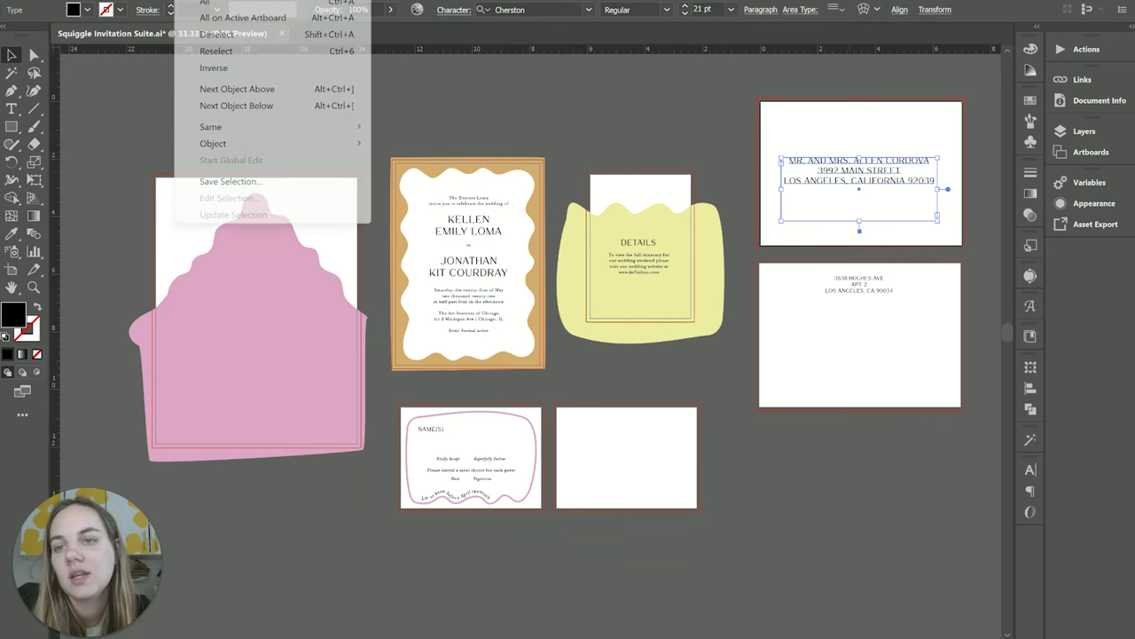
pyautogui.moveTo(348, 129)
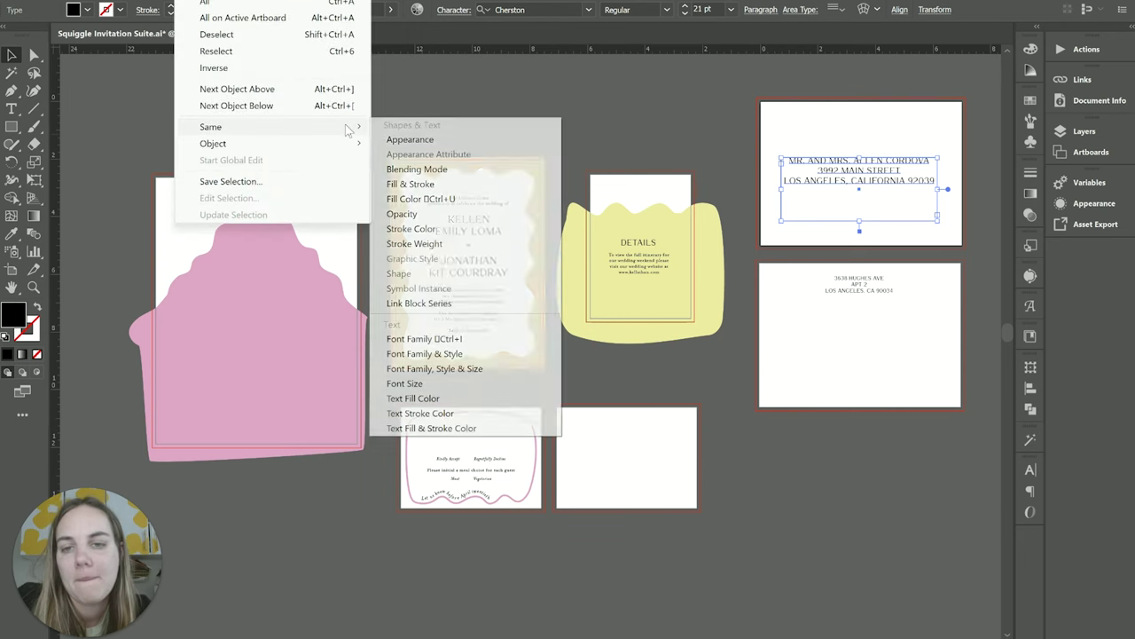
pyautogui.click(424, 339)
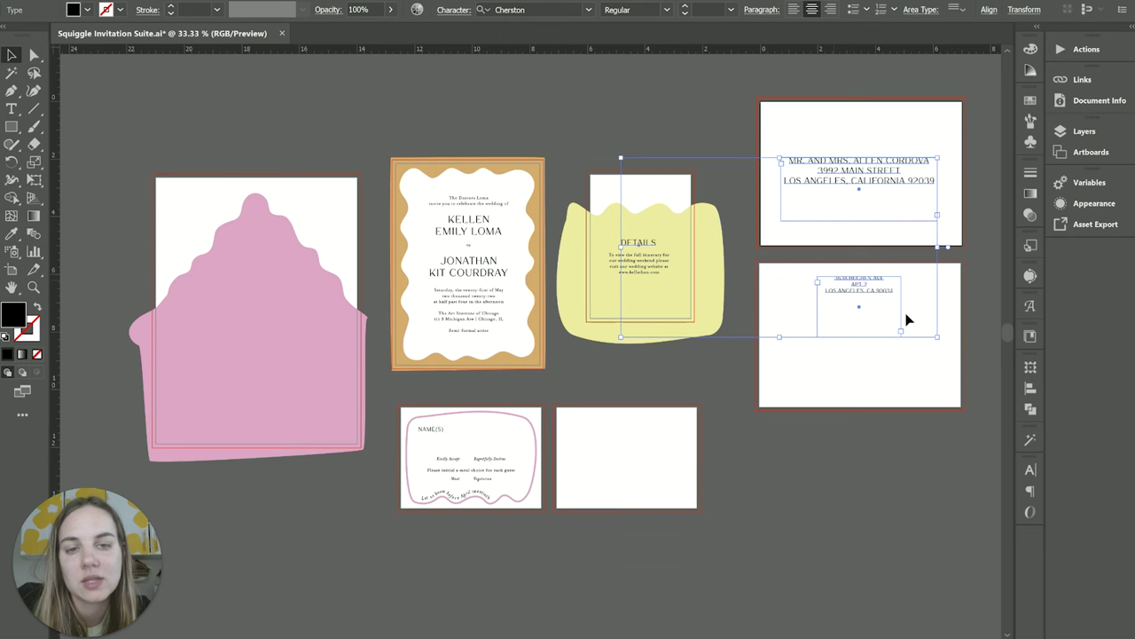
pyautogui.click(821, 459)
pyautogui.click(191, 0)
pyautogui.moveTo(279, 151)
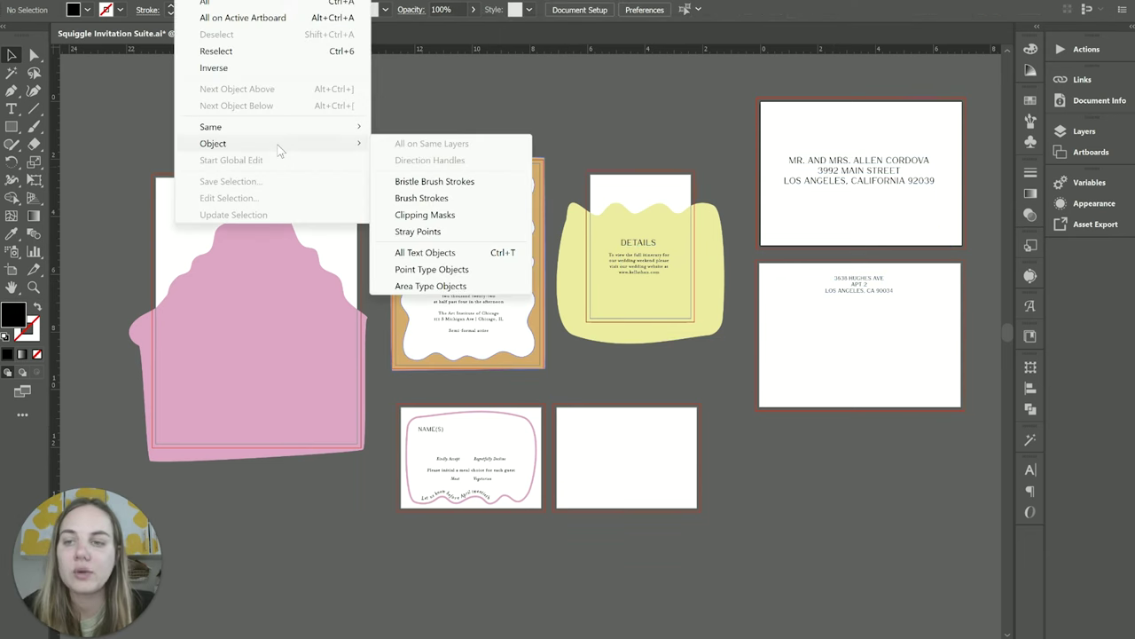
# Delete the stray point beside the RSVP card, then choose Select > Object > All Text Objects.
pyautogui.click(458, 235)
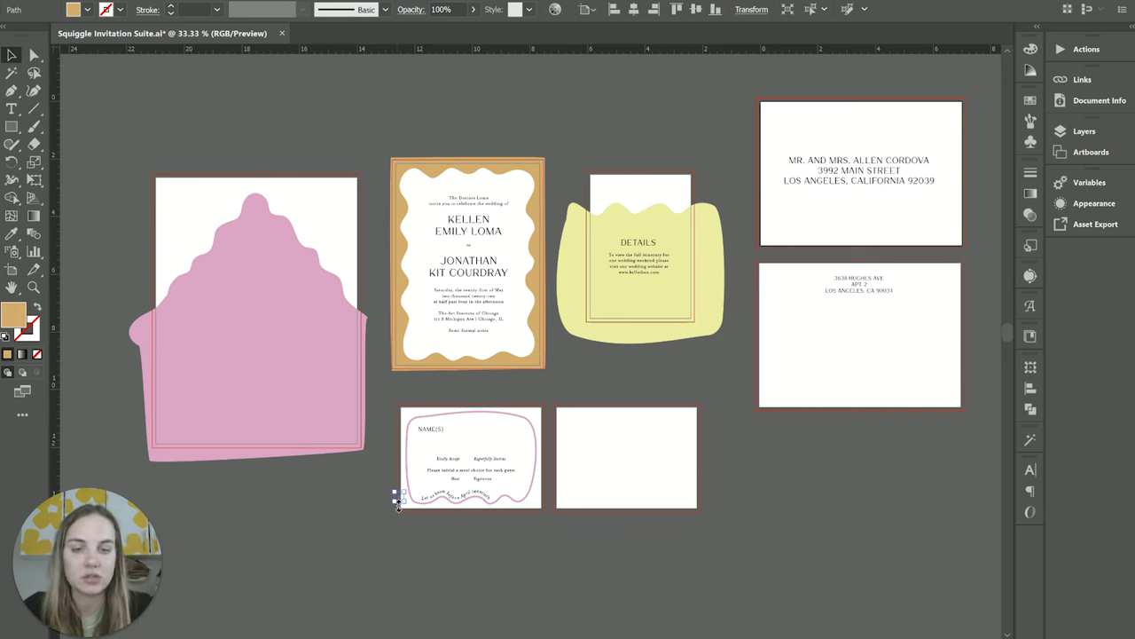
pyautogui.press('Delete')
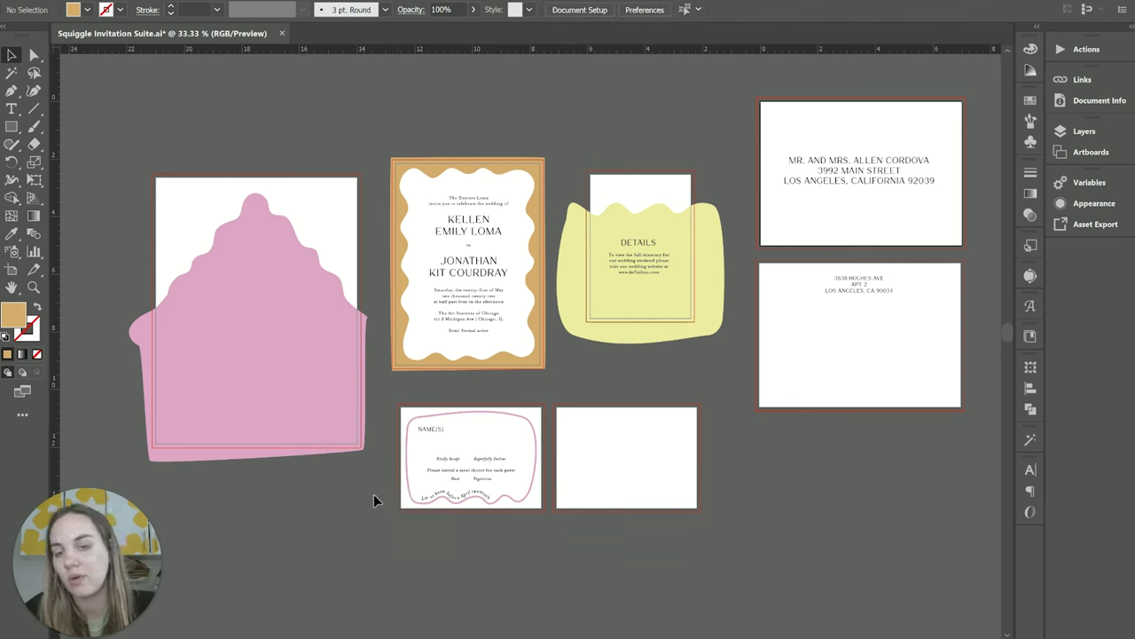
pyautogui.click(199, 2)
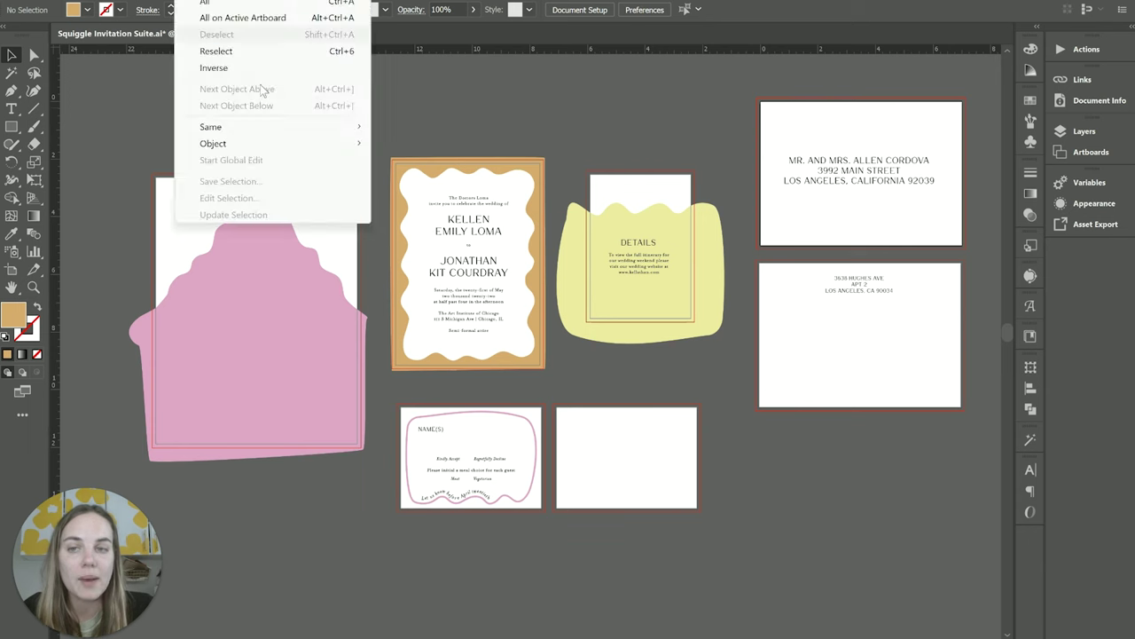
pyautogui.moveTo(355, 143)
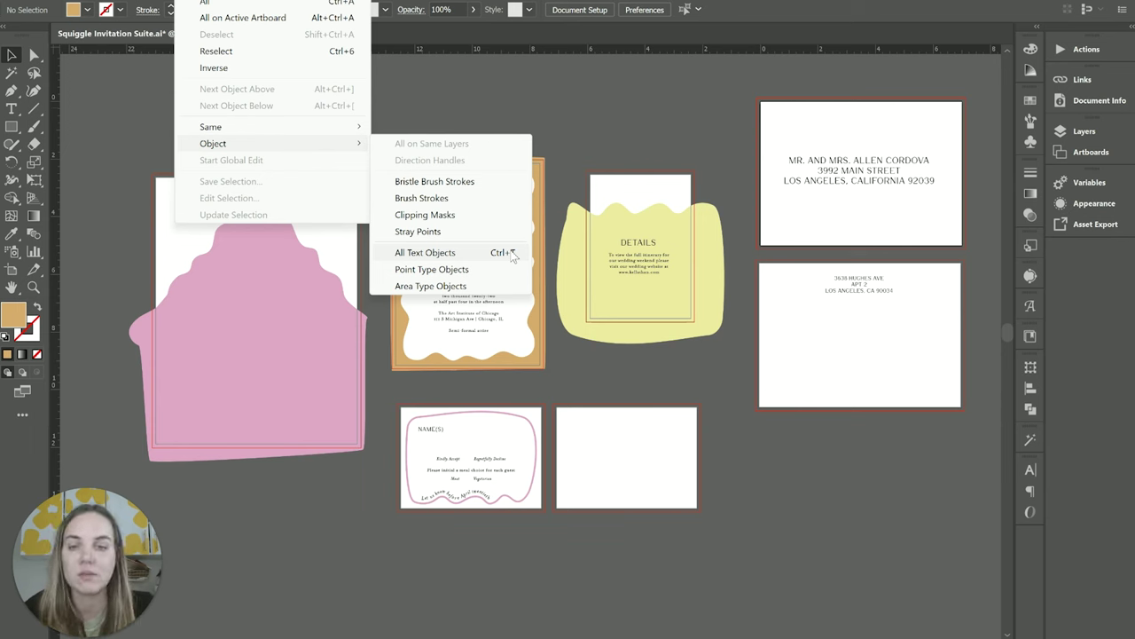
pyautogui.click(494, 254)
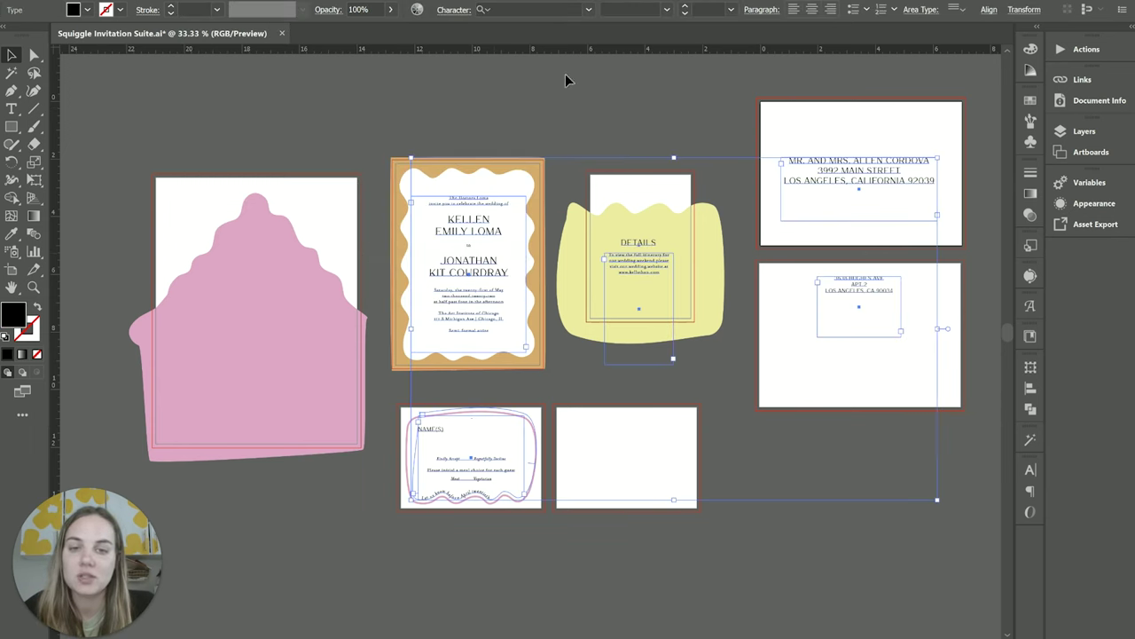
# Right-click the selected text, dismiss the context menu, and clear the selection.
pyautogui.rightClick(494, 301)
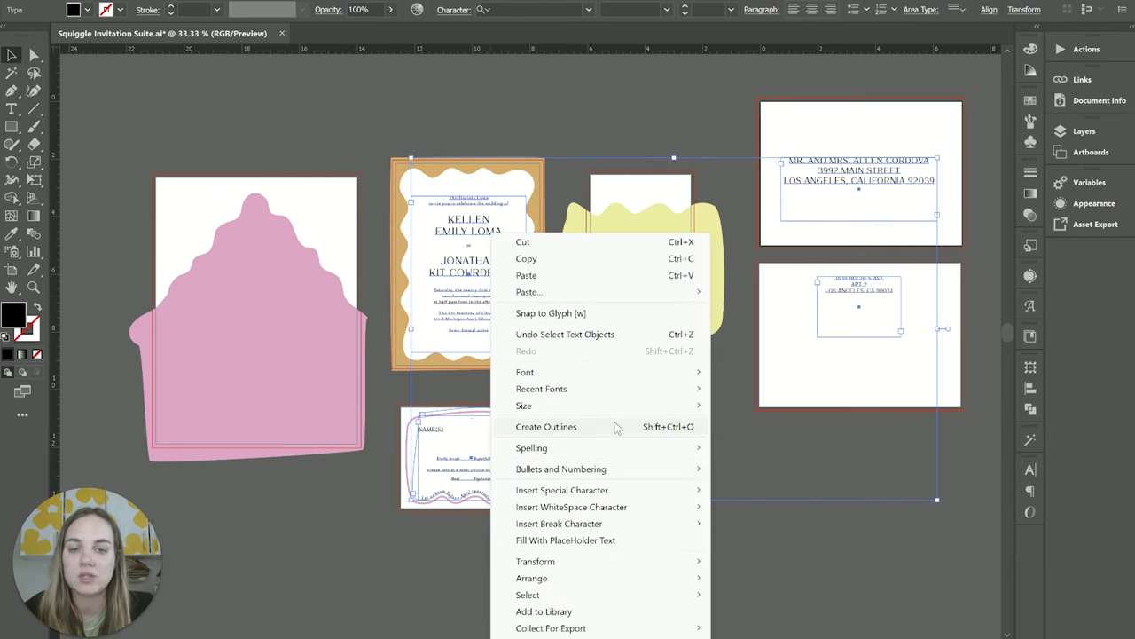
pyautogui.click(616, 427)
pyautogui.click(832, 441)
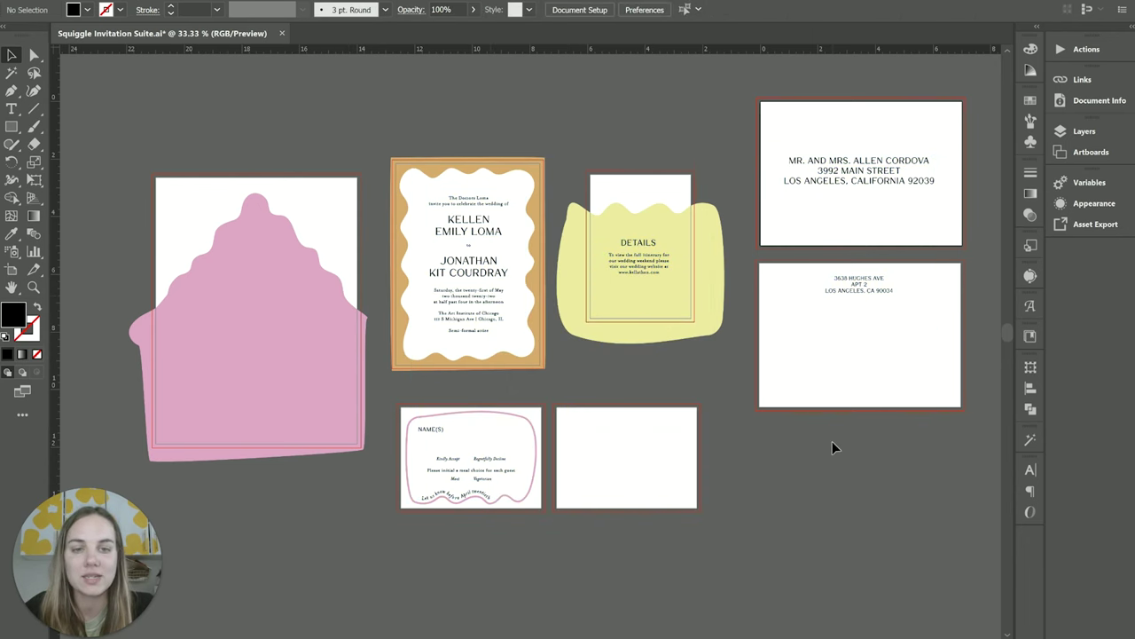
# Reselect all text objects with Ctrl+A, then Select > Inverse to select the non-text artwork.
pyautogui.hotkey('ctrl', 'a')
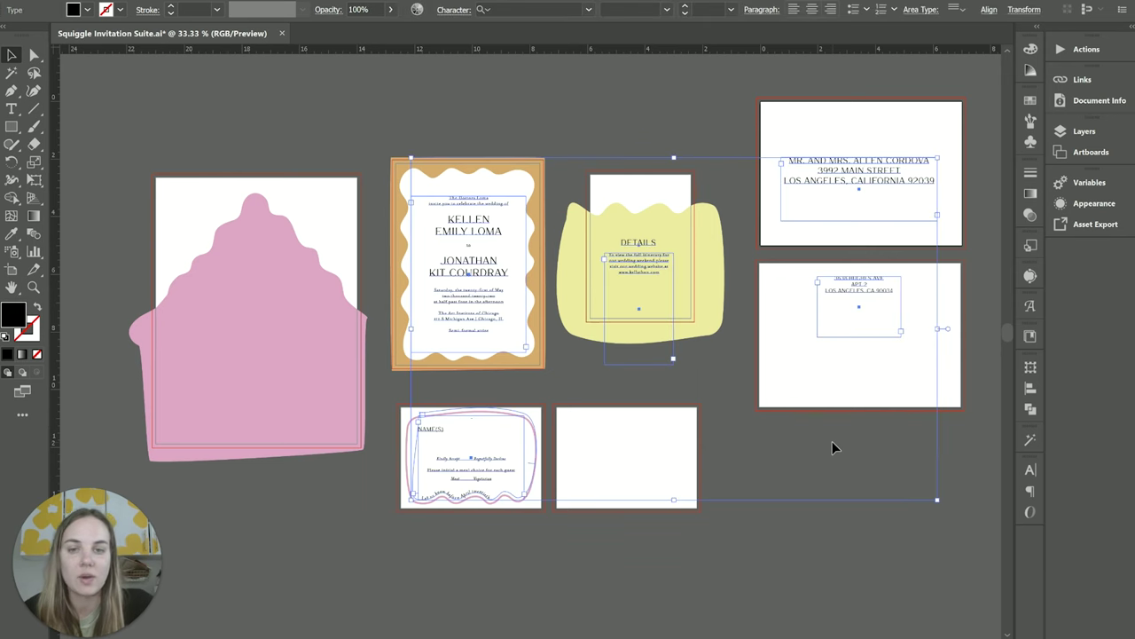
pyautogui.click(785, 429)
pyautogui.hotkey('ctrl', 'a')
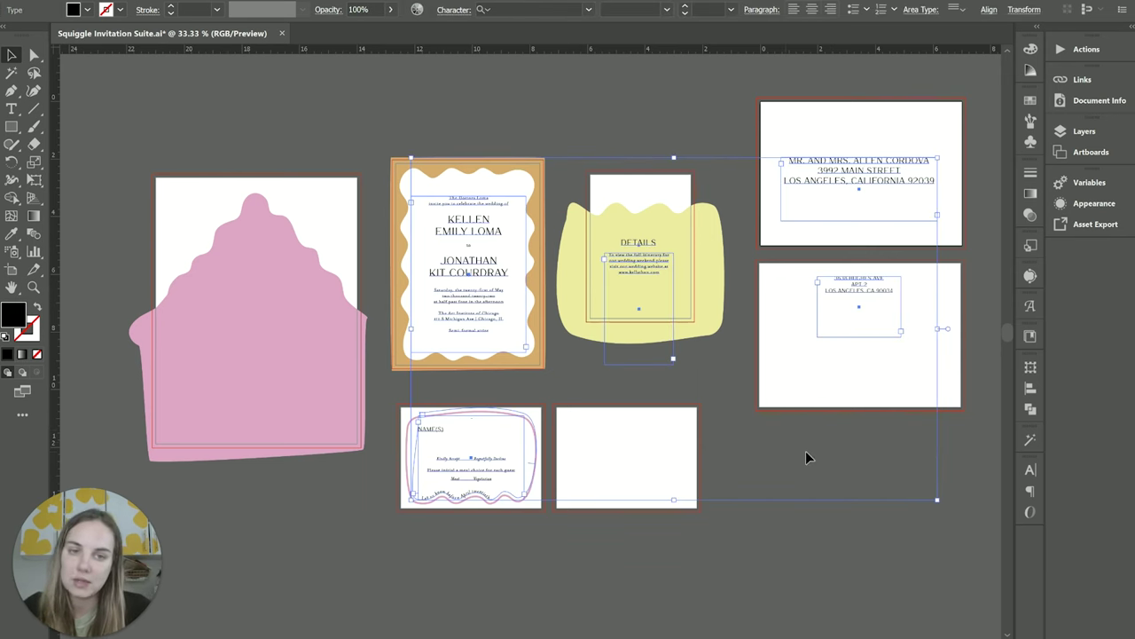
pyautogui.click(806, 450)
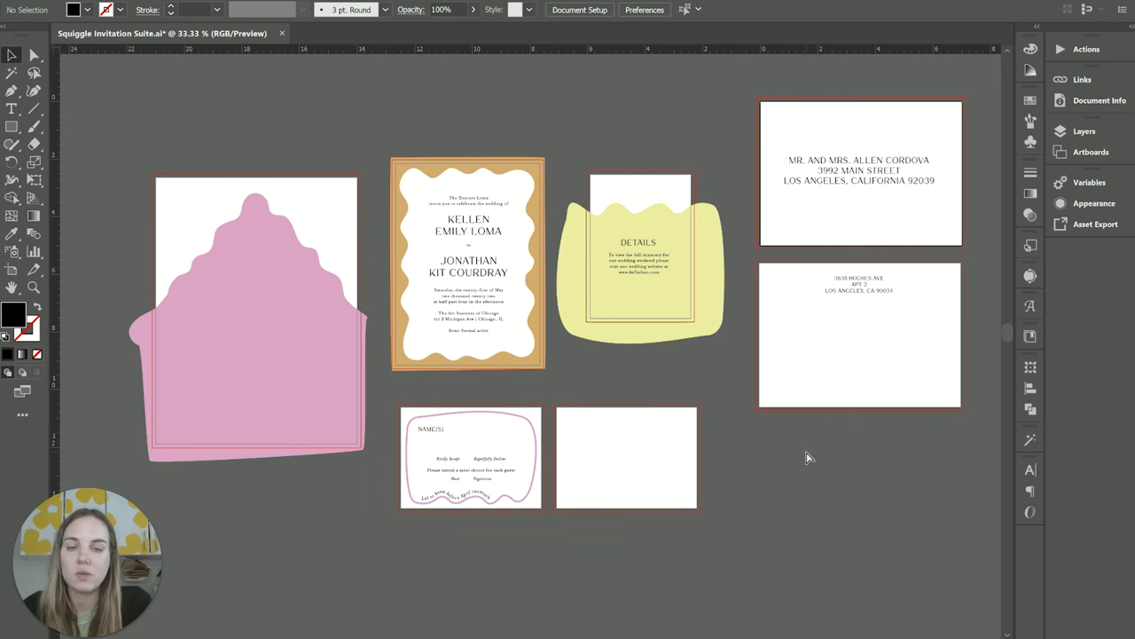
pyautogui.hotkey('ctrl', 'a')
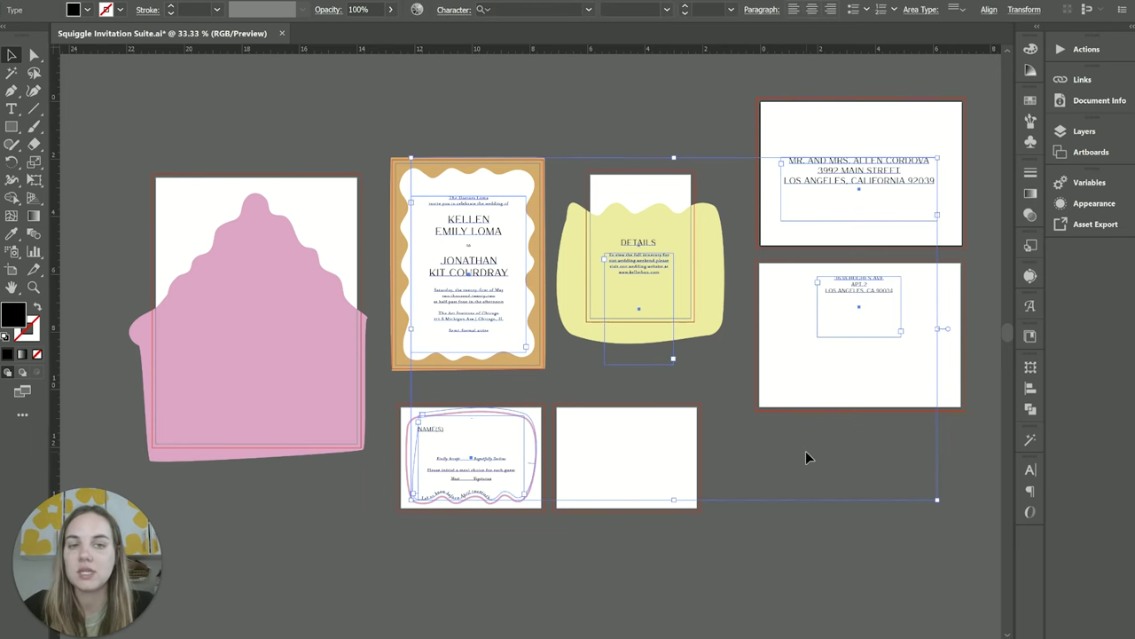
pyautogui.click(190, 2)
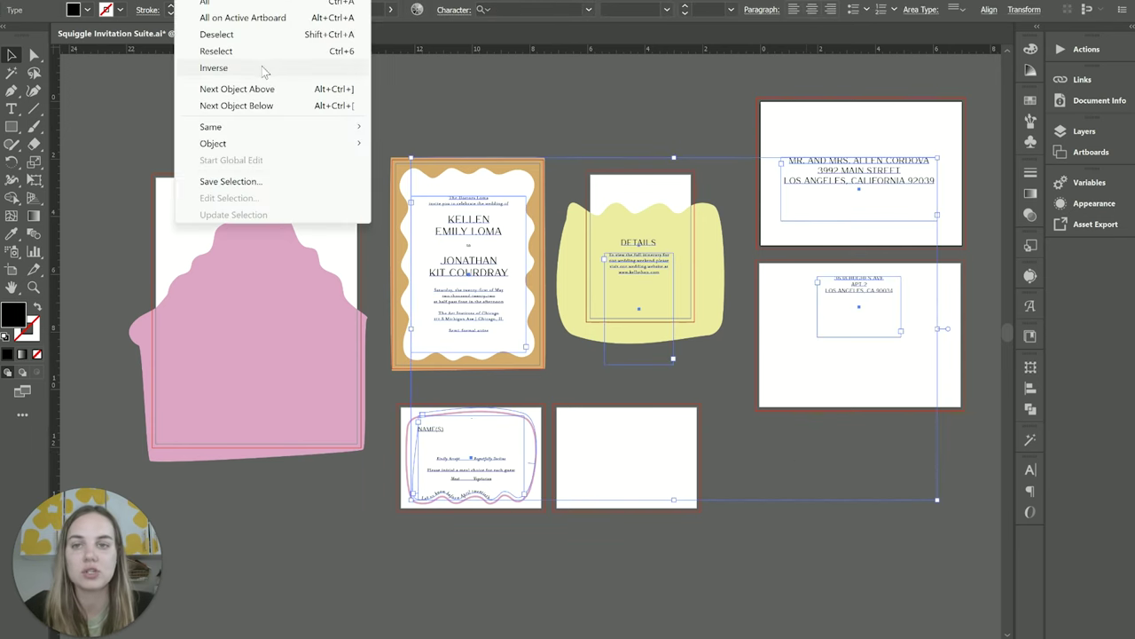
pyautogui.click(261, 67)
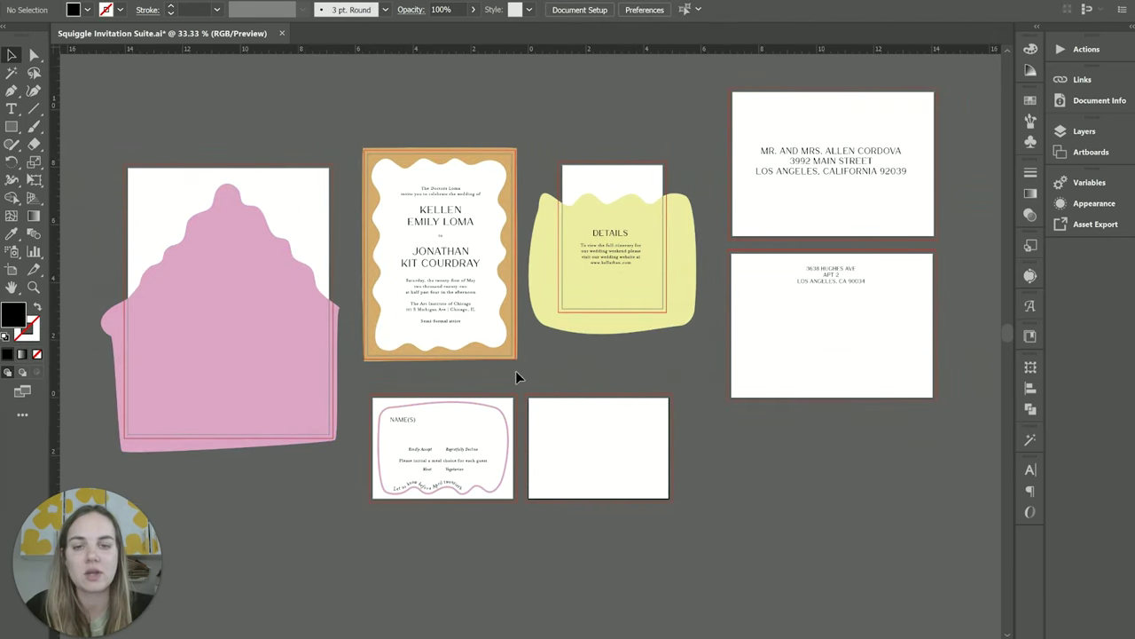
# Select the invitation card plus the pink envelope liner and save it as 'Invite + Liner'.
pyautogui.moveTo(516, 371); pyautogui.dragTo(350, 289)
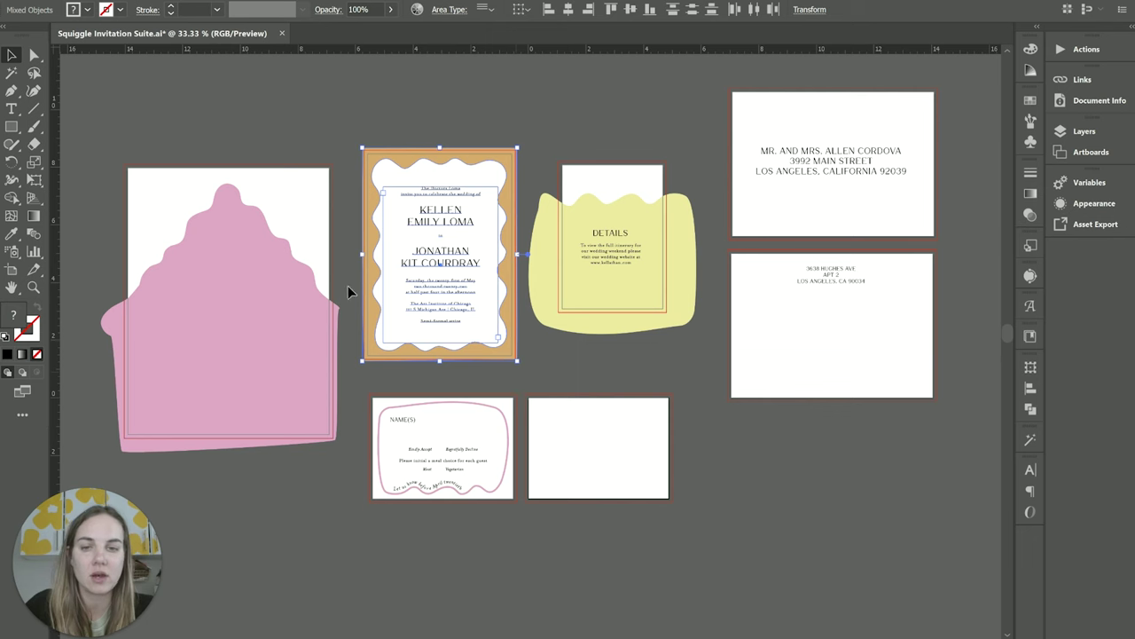
pyautogui.keyDown('shift'); pyautogui.click(255, 318); pyautogui.keyUp('shift')
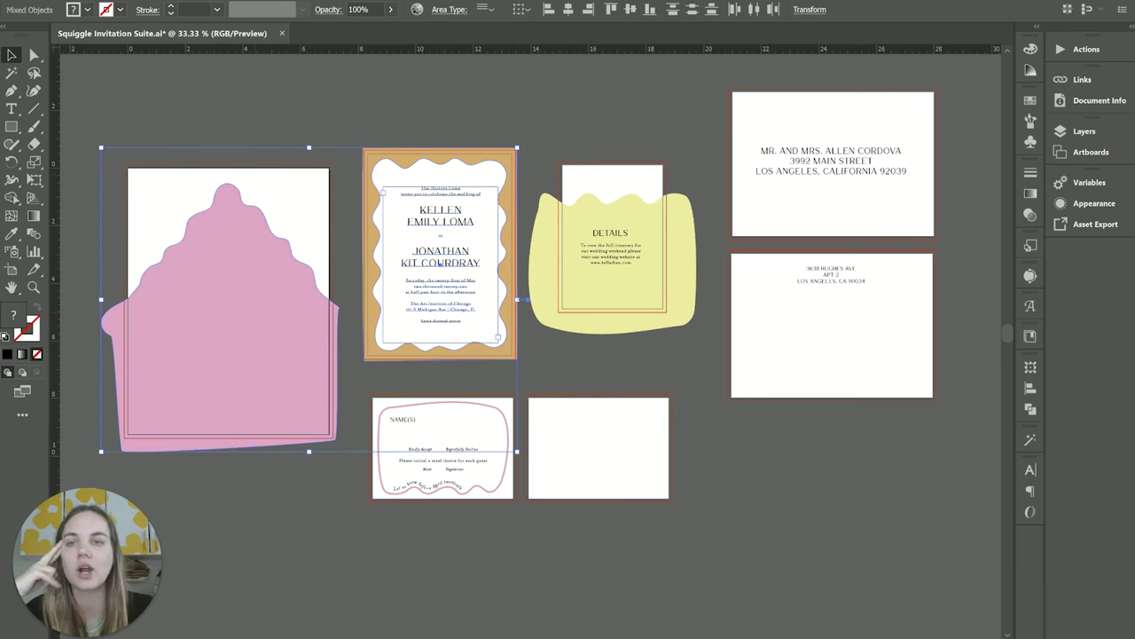
pyautogui.click(222, 0)
pyautogui.click(263, 185)
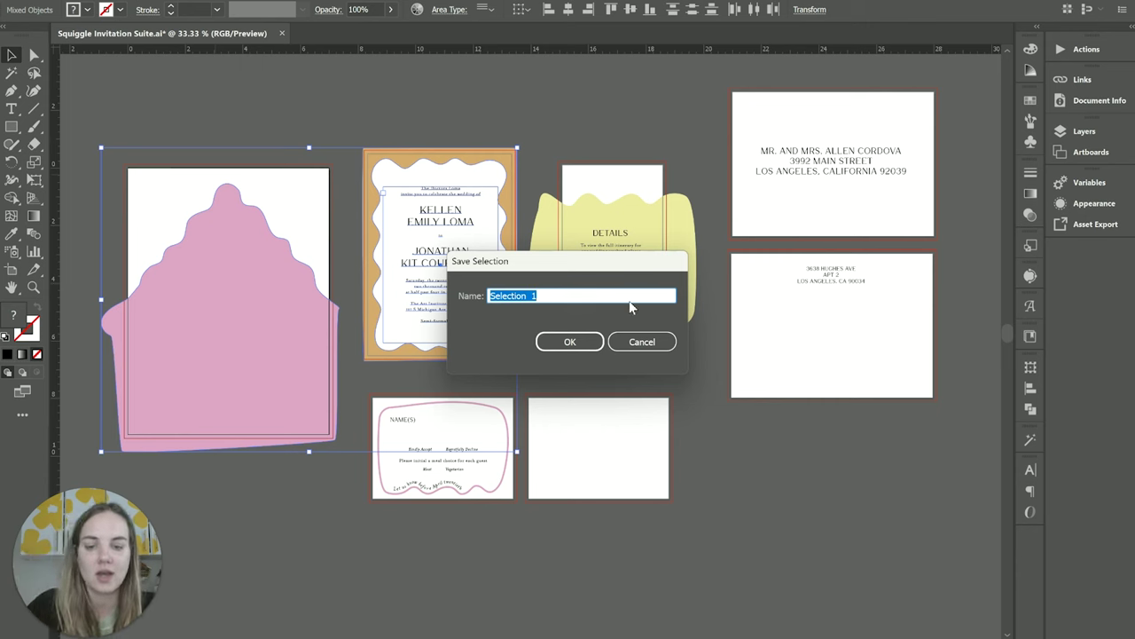
pyautogui.write('Invite + ')
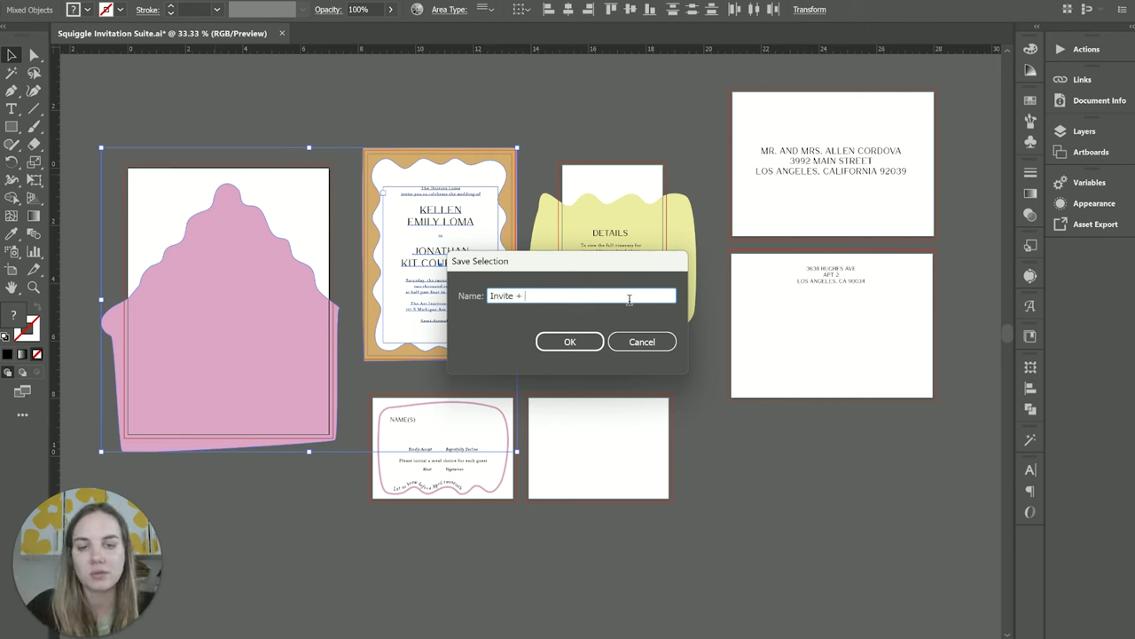
pyautogui.write('Liner')
pyautogui.press('Return')
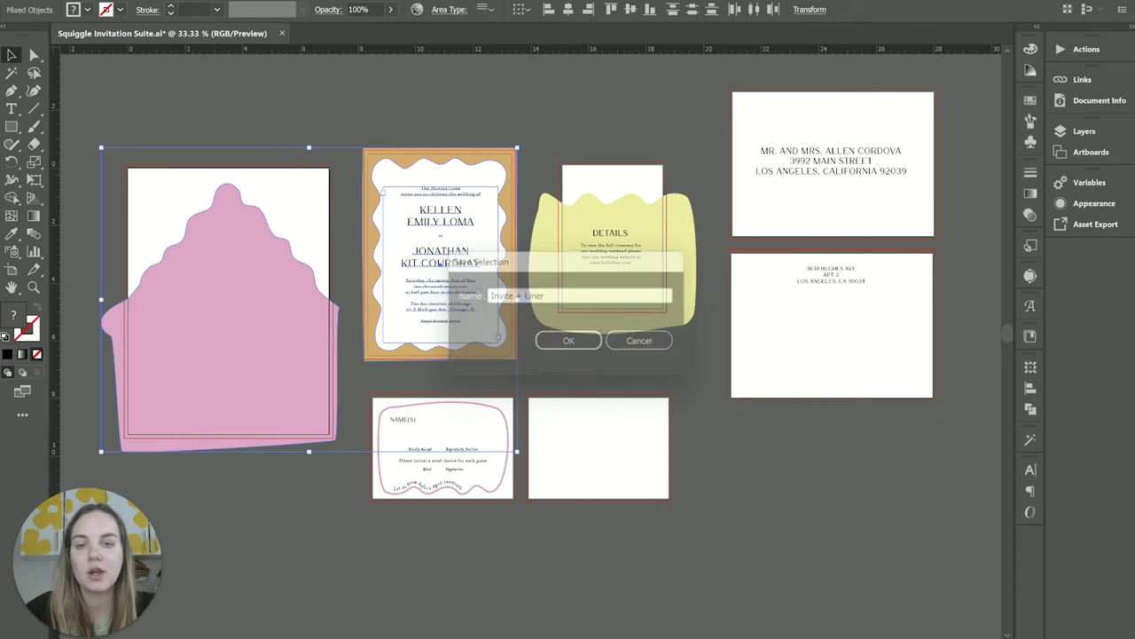
# Reload the saved 'Invite + Liner' selection from the Select menu, then deselect everything.
pyautogui.click(249, 97)
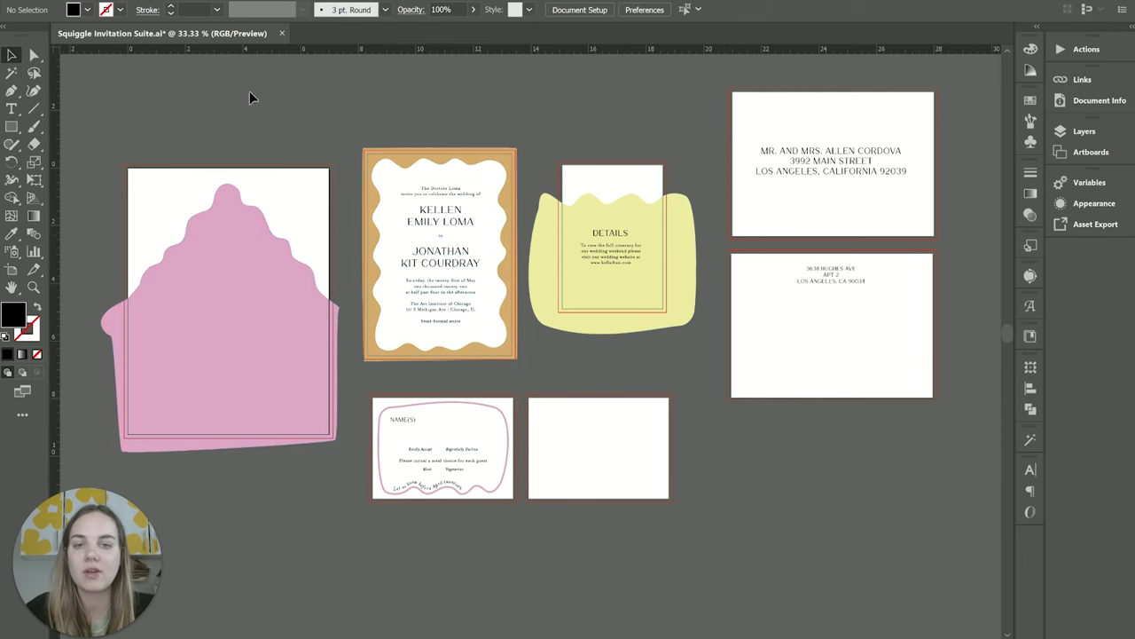
pyautogui.click(190, 0)
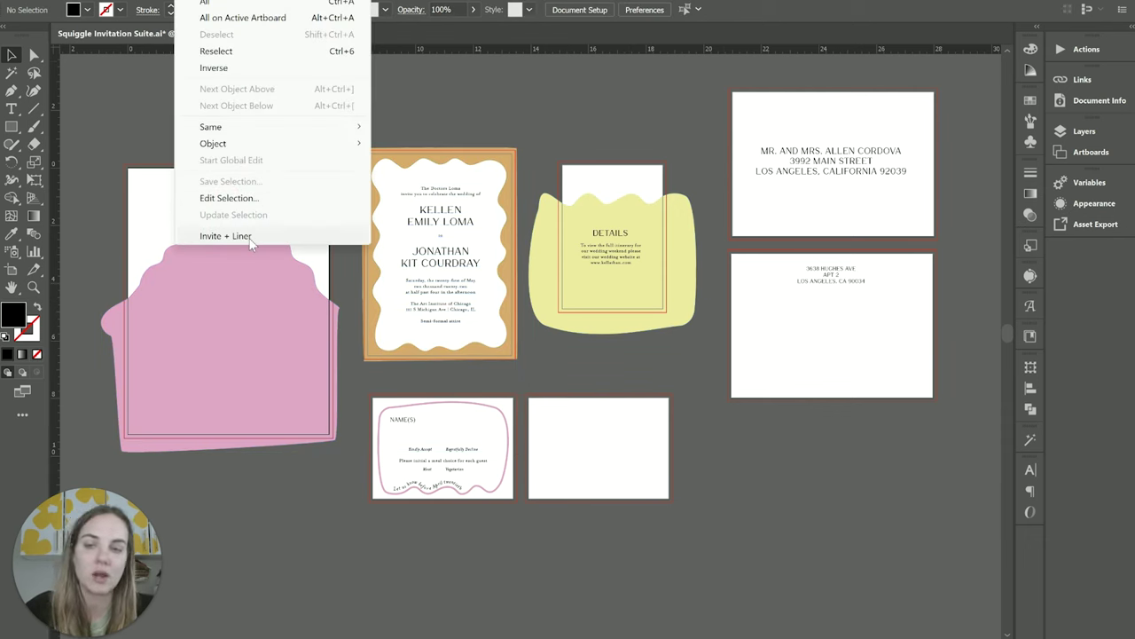
pyautogui.click(250, 237)
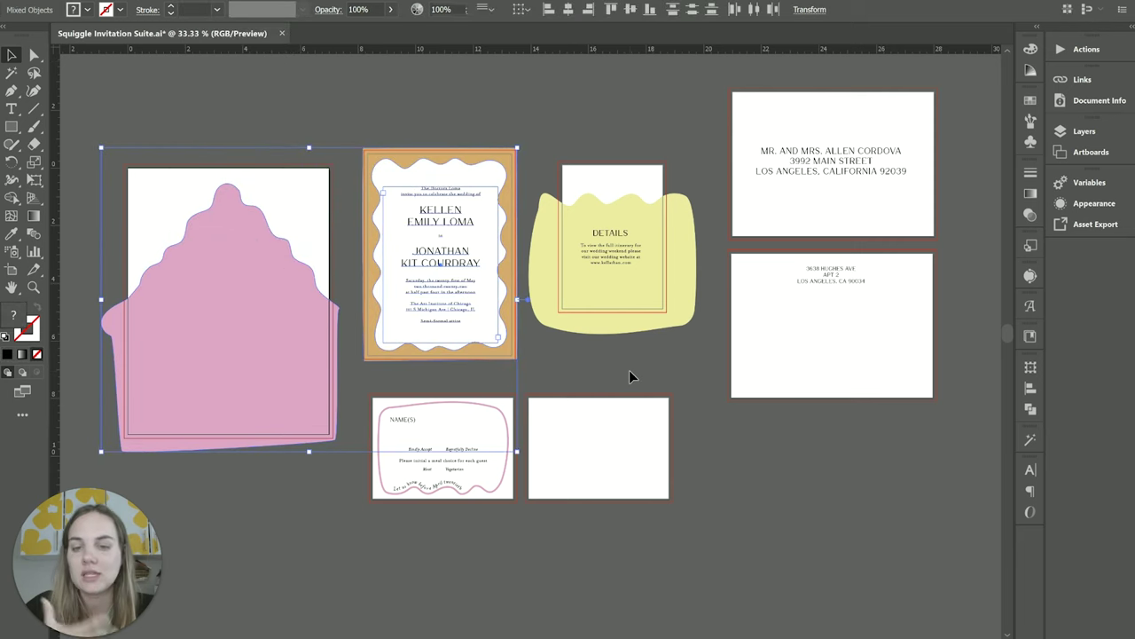
pyautogui.hotkey('shift', 'ctrl', 'a')
pyautogui.scroll(2, 629, 377)
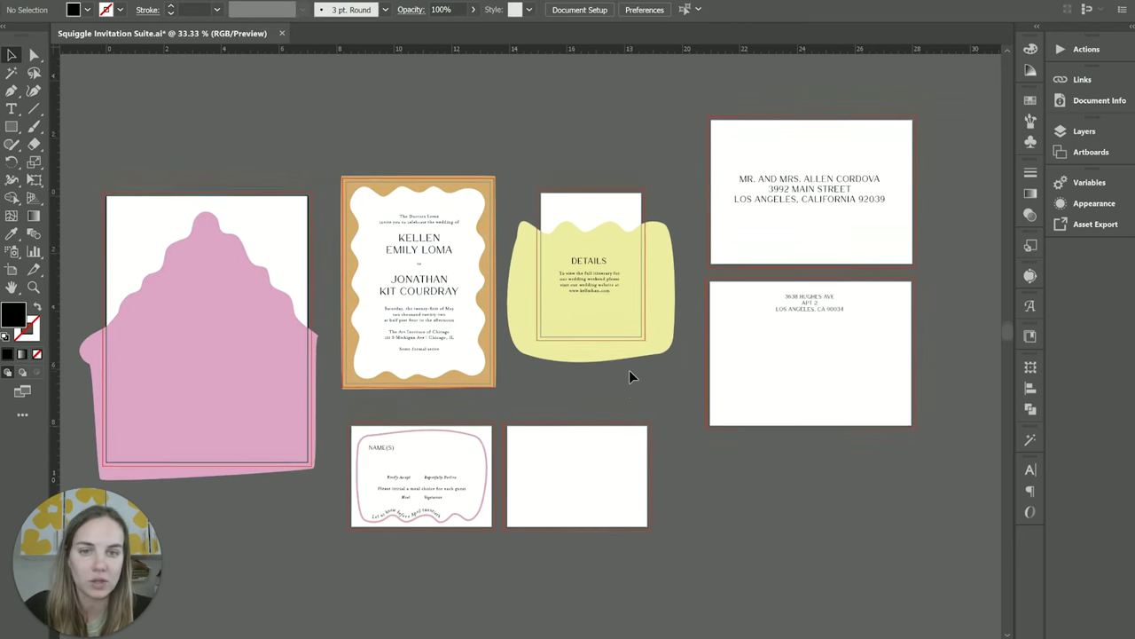
pyautogui.scroll(1, 657, 398)
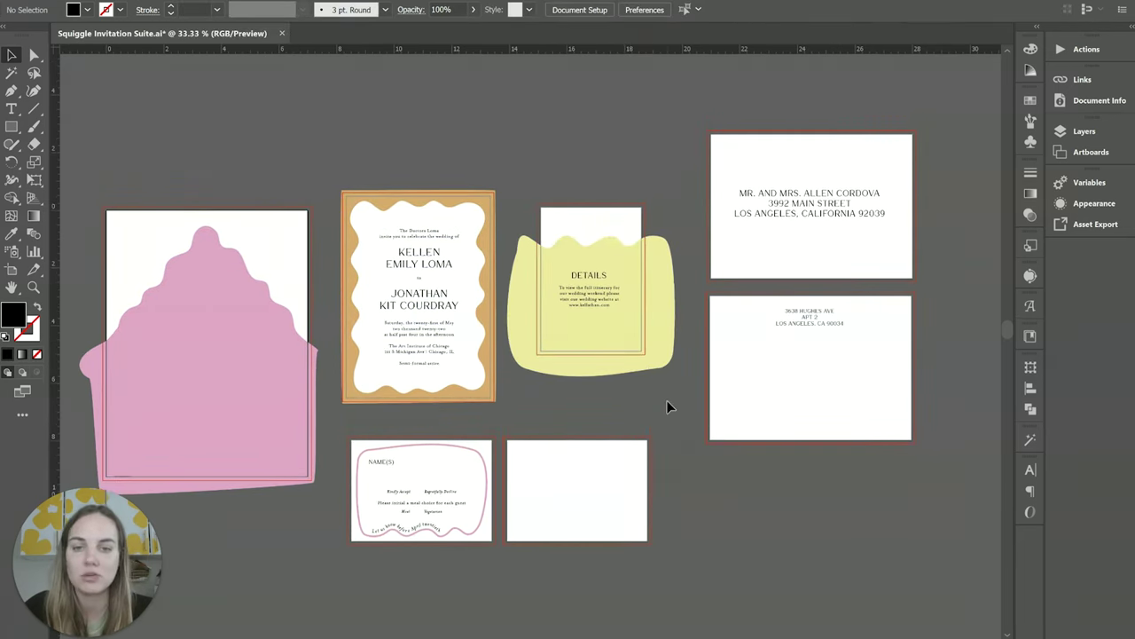
pyautogui.hscroll(-3, 667, 400)
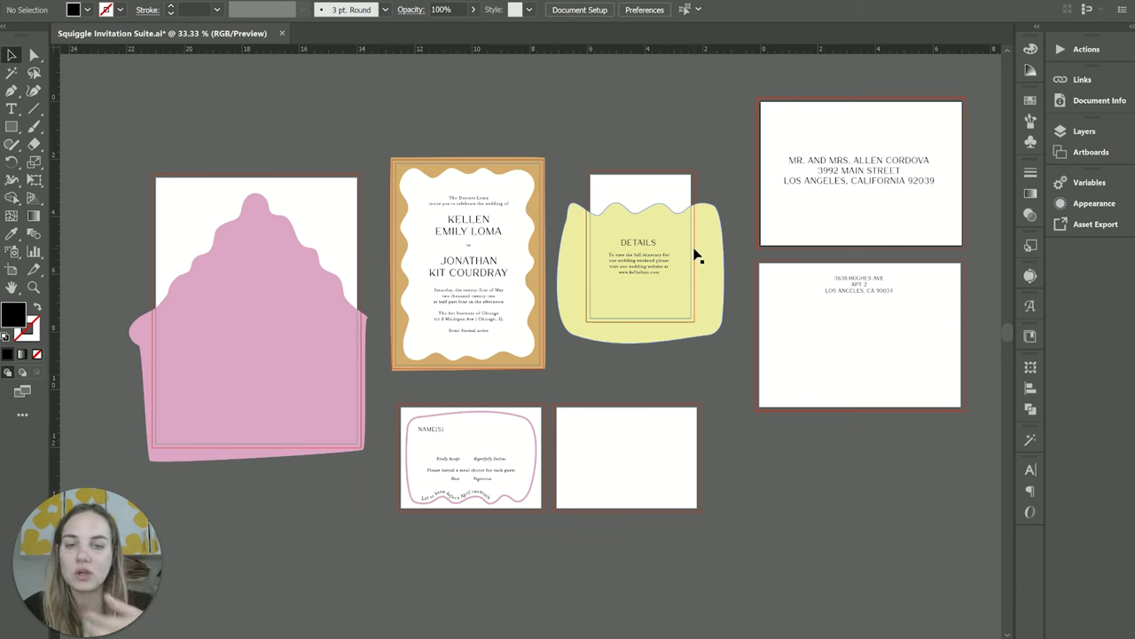
pyautogui.hotkey('ctrl', 'a')
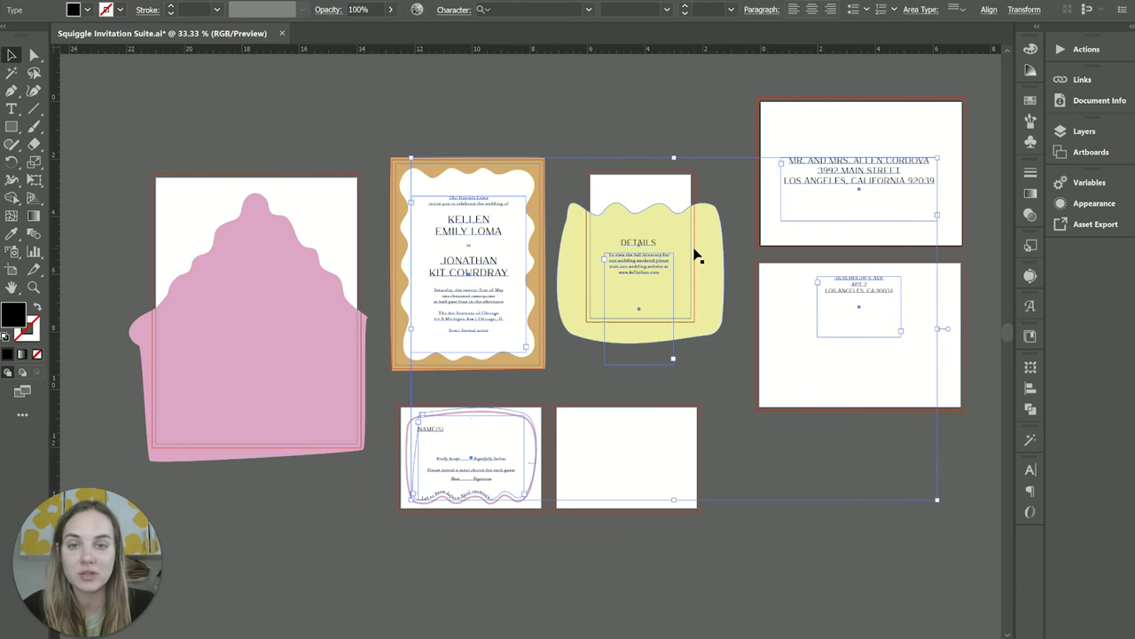
pyautogui.hotkey('alt', 't')
pyautogui.press('Right')
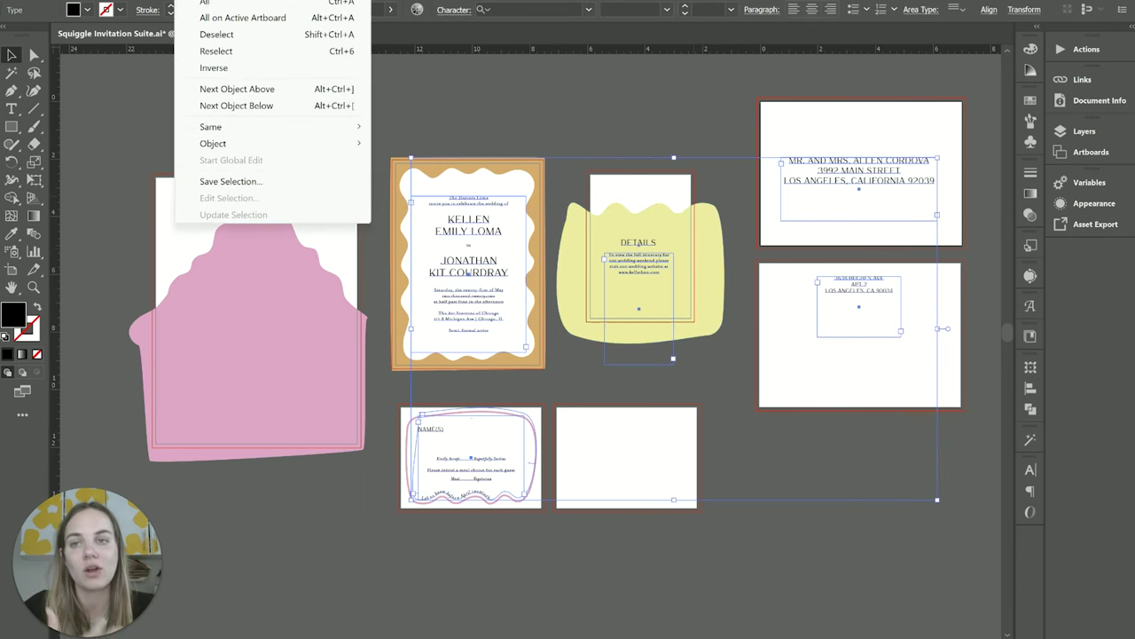
pyautogui.click(230, 69)
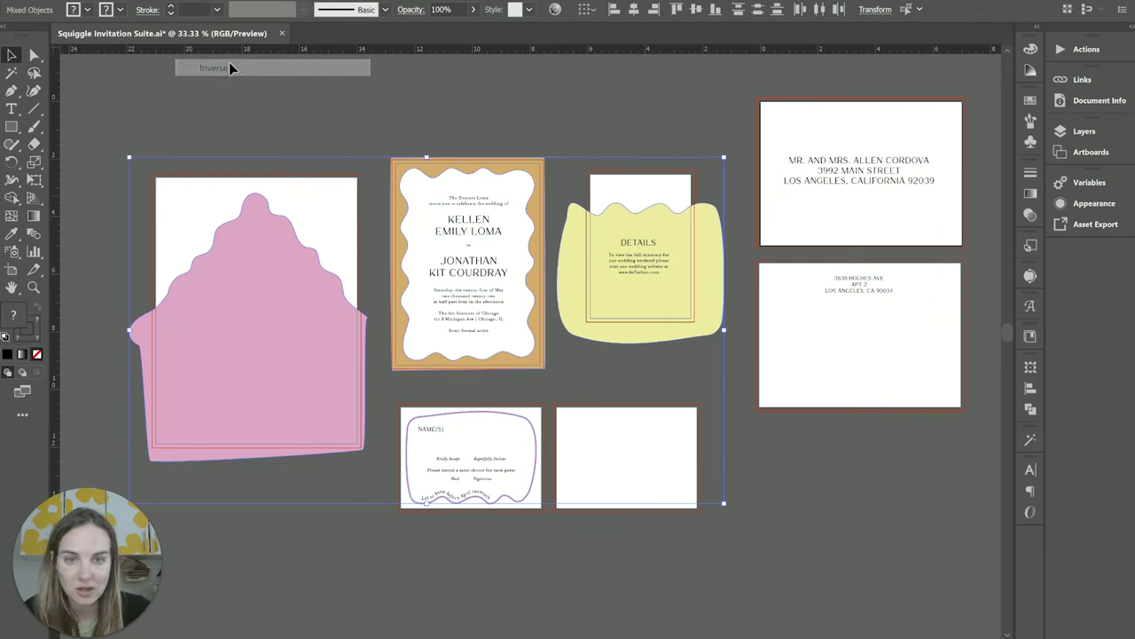
pyautogui.click(426, 133)
pyautogui.moveTo(414, 137); pyautogui.dragTo(520, 370)
pyautogui.click(602, 381)
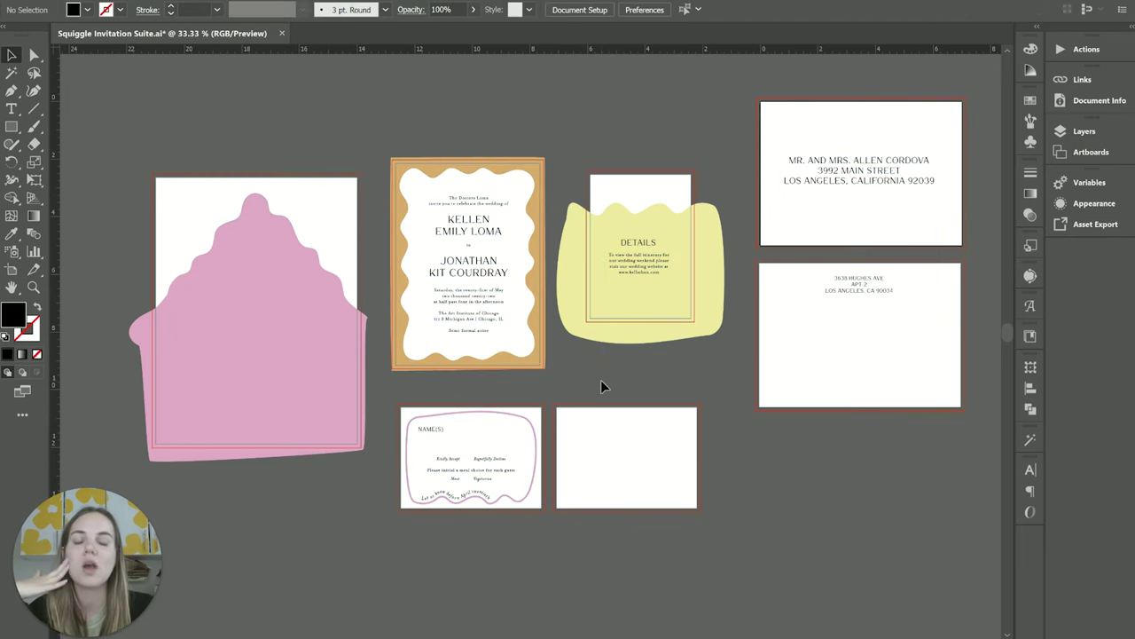